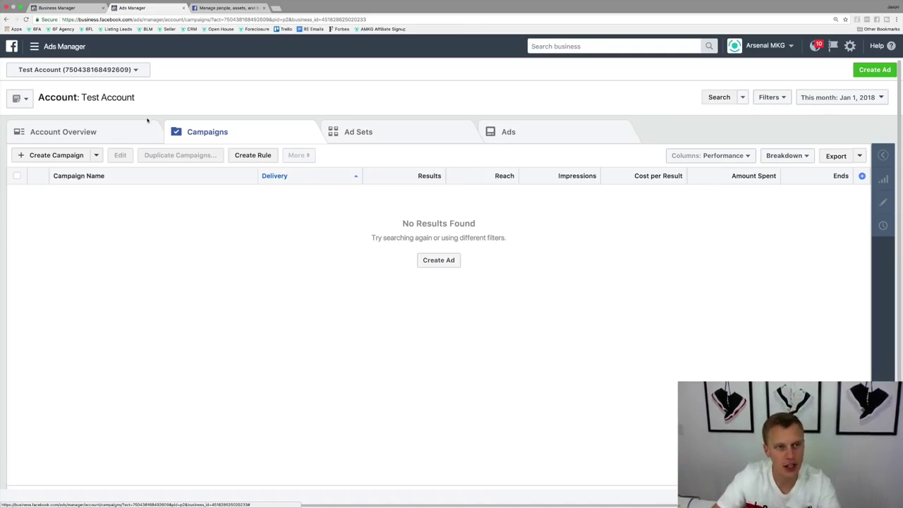
Look through the full list of business tools for the Pixels entry under Measure & Report
drag(140, 99, 40, 98)
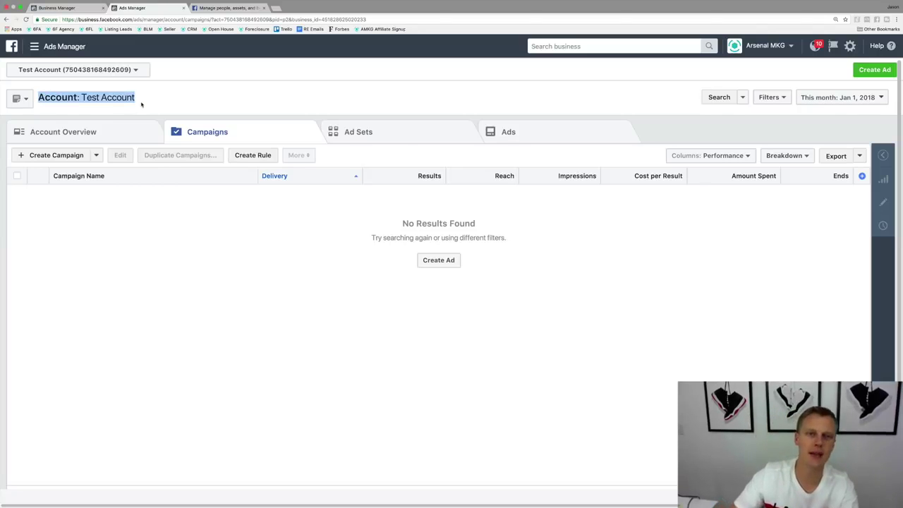
click(48, 46)
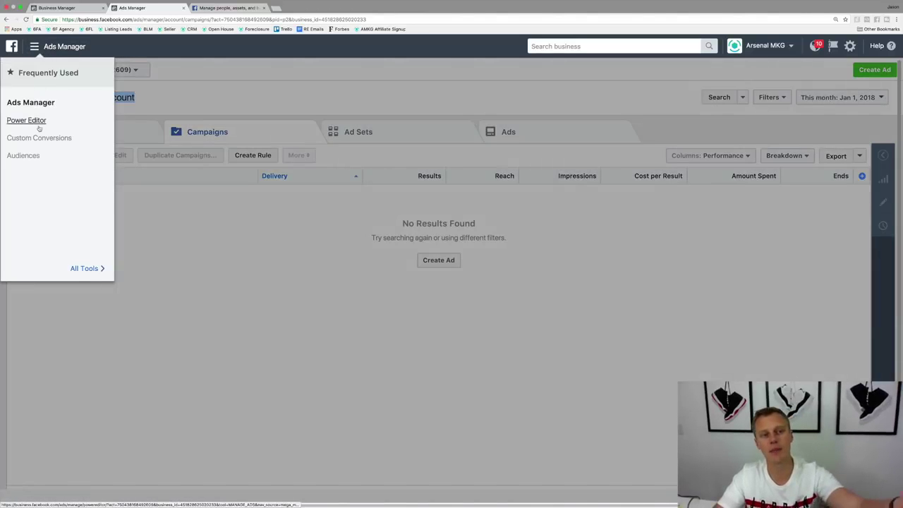
click(86, 269)
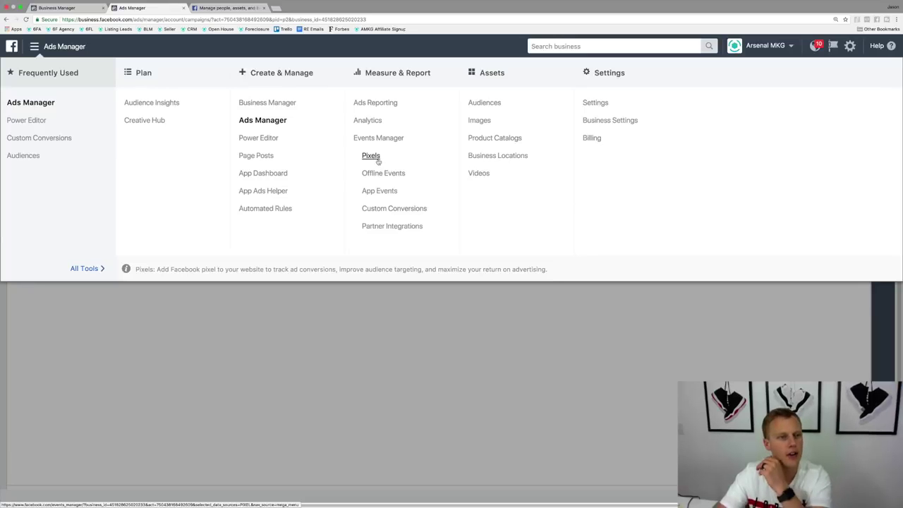
click(526, 297)
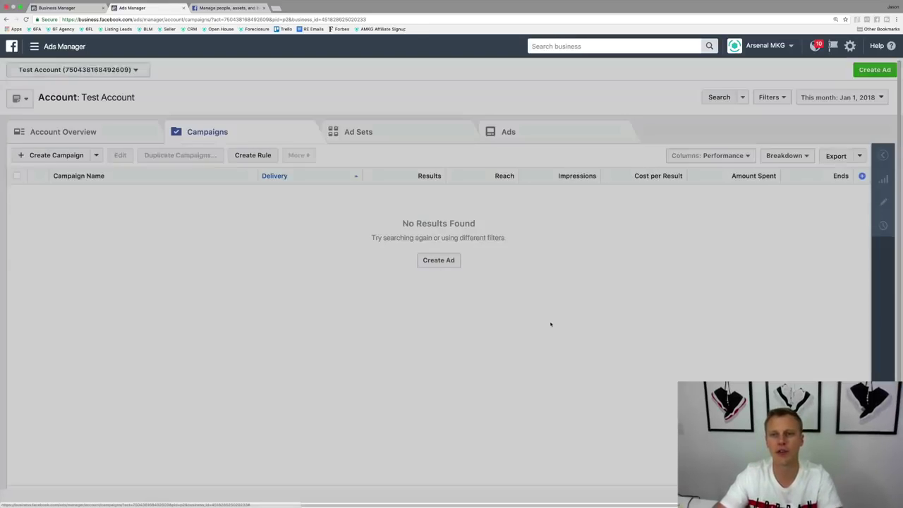
Search the business tools for "pixel" and open the Pixels tool
click(547, 47)
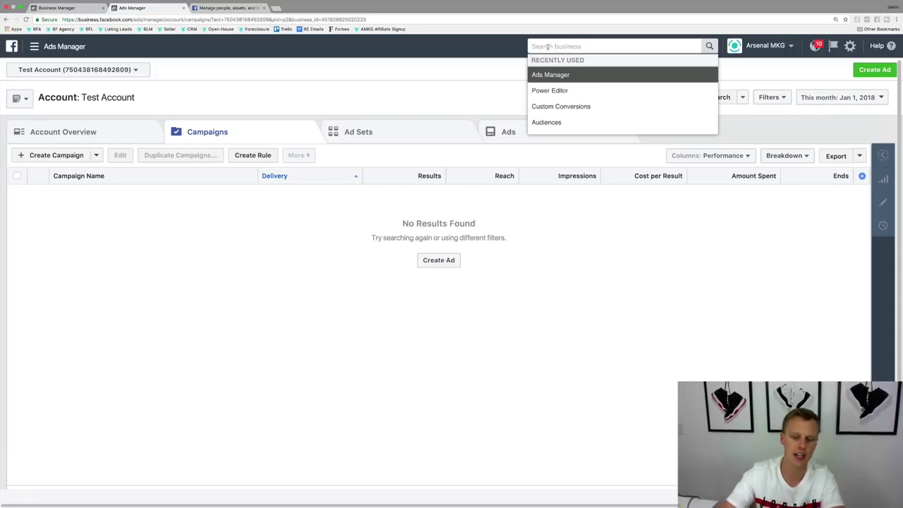
text(pixel)
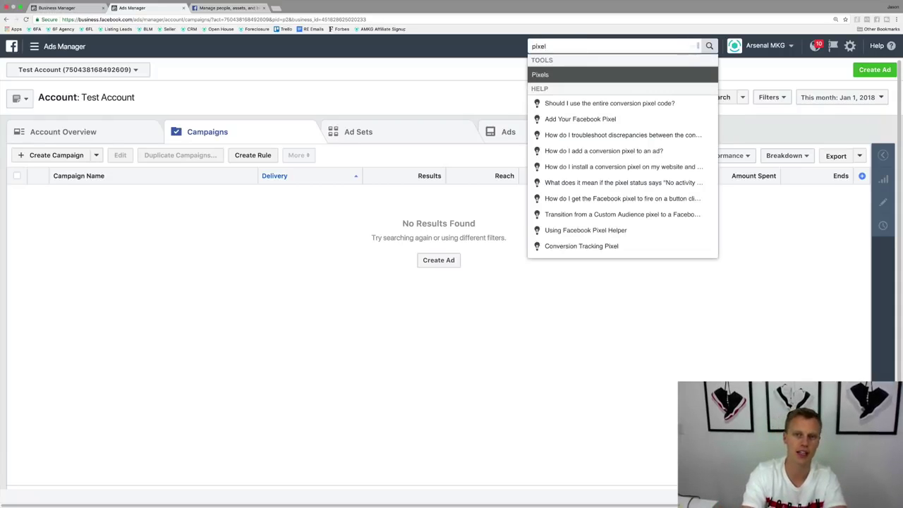
key(Return)
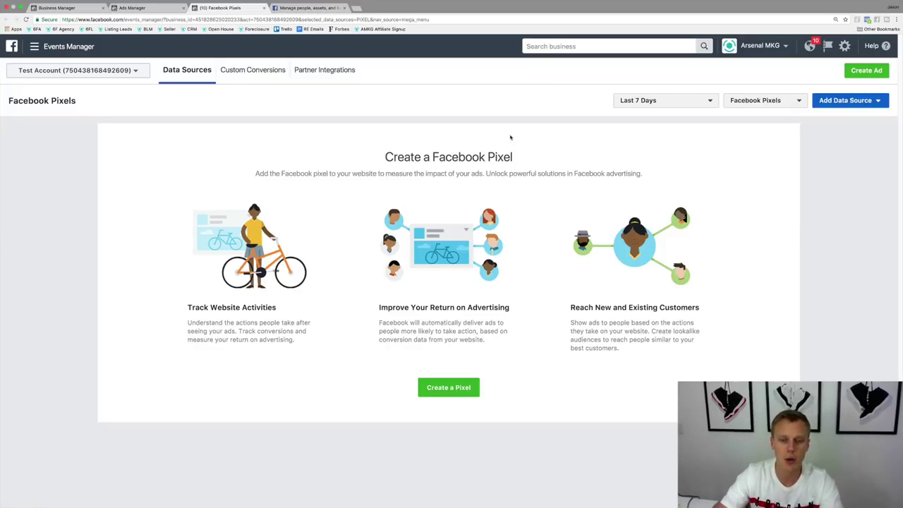
click(447, 394)
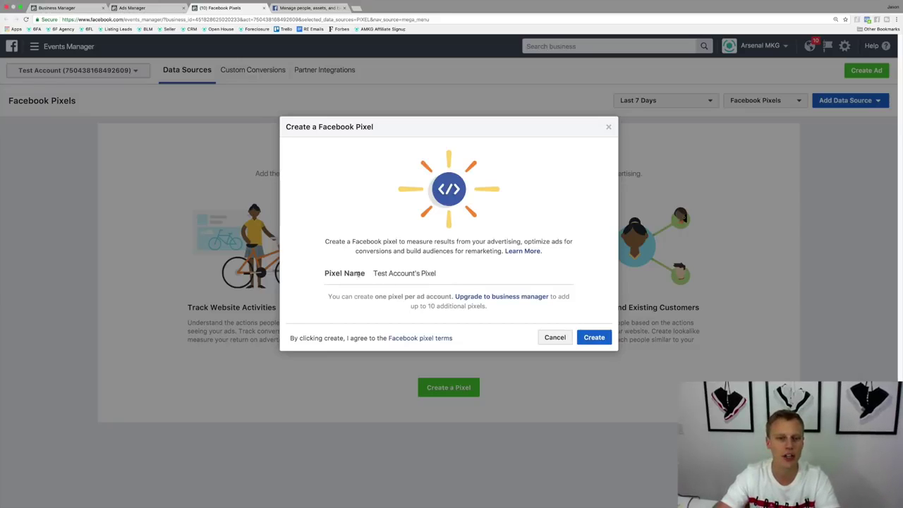
click(596, 340)
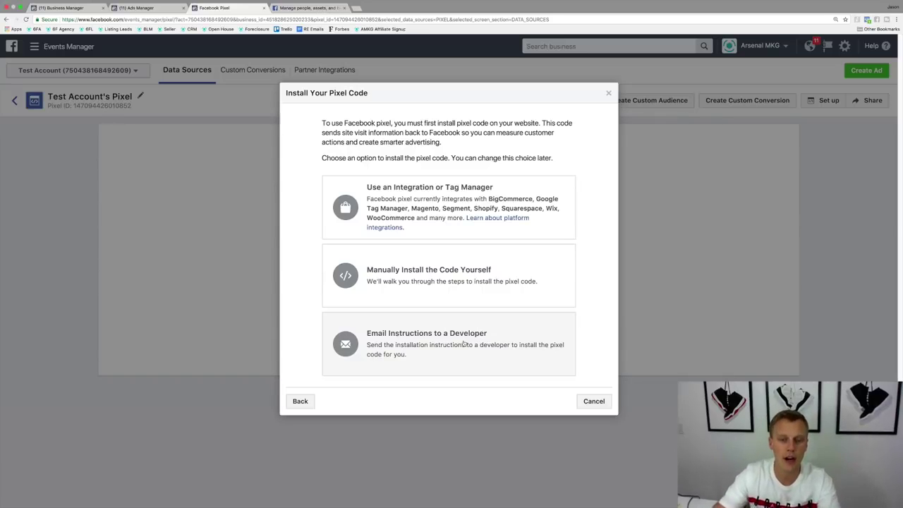
click(430, 271)
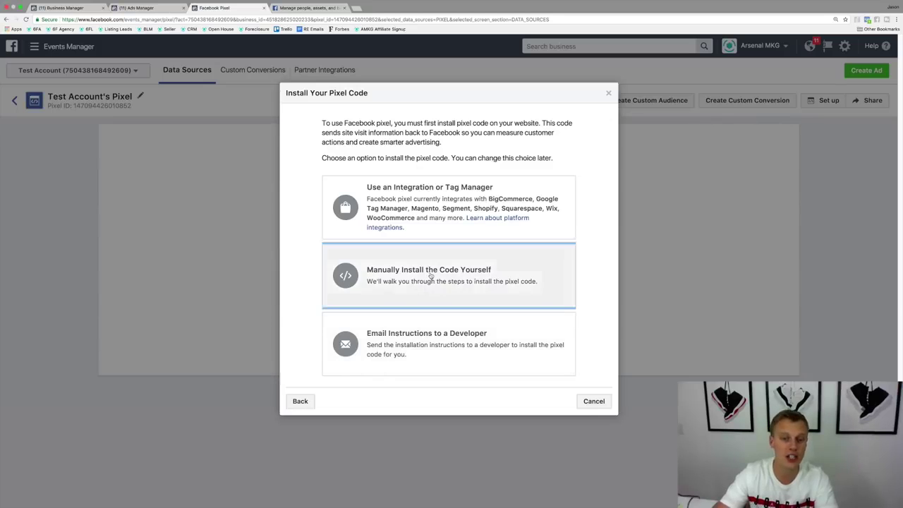
Go through the manual installation instructions and copy the entire Facebook pixel code
scroll(289, 344, down, 5)
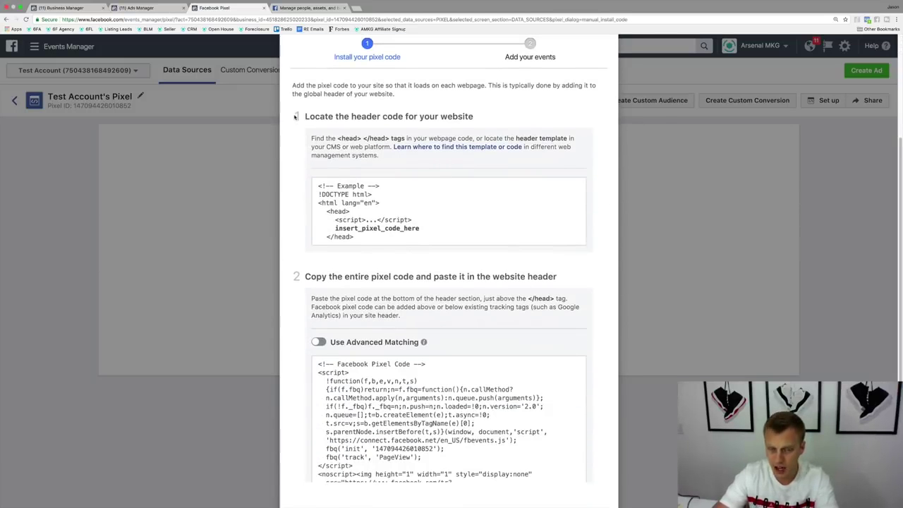
drag(319, 117, 515, 114)
scroll(289, 233, down, 2)
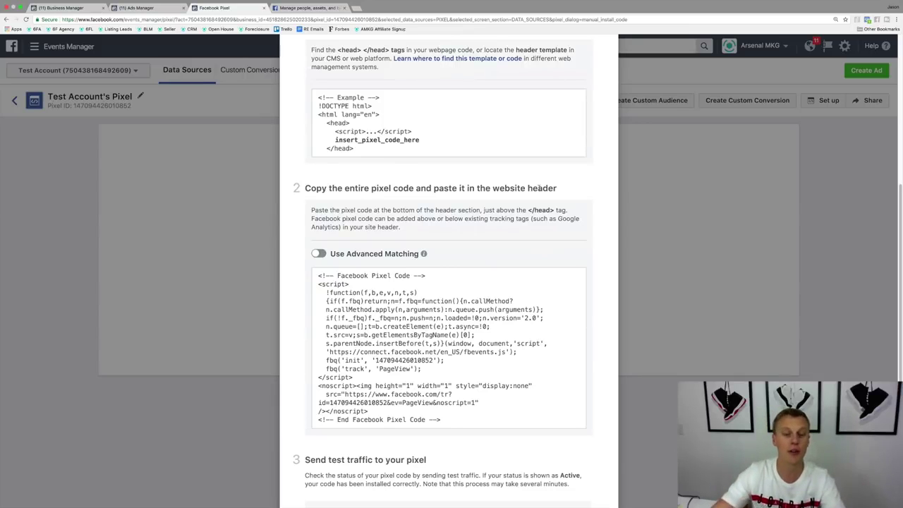
mouse_move(449, 343)
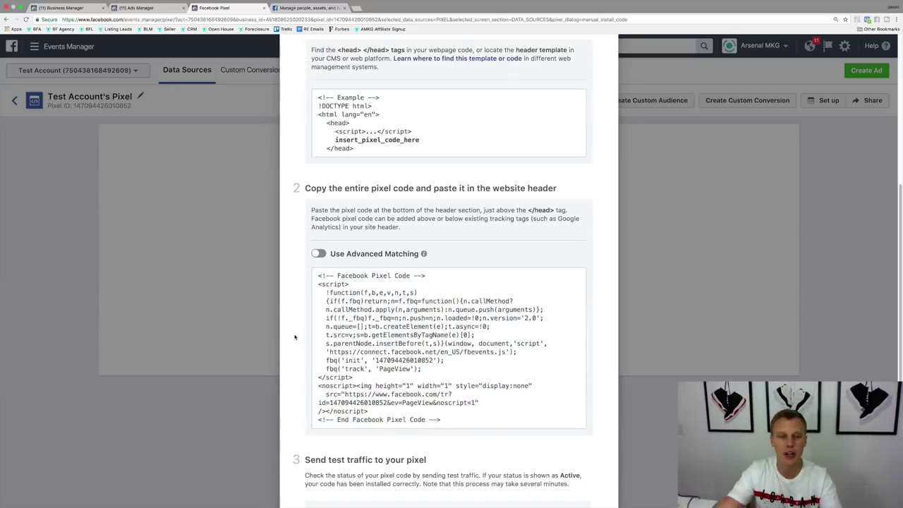
click(448, 344)
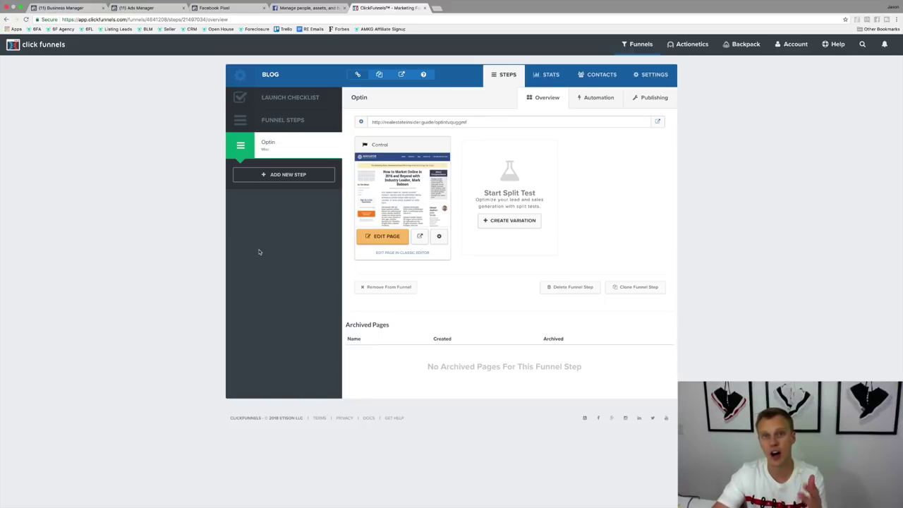
In ClickFunnels, edit the Blog funnel's Optin page and bring up its tracking code settings
click(382, 240)
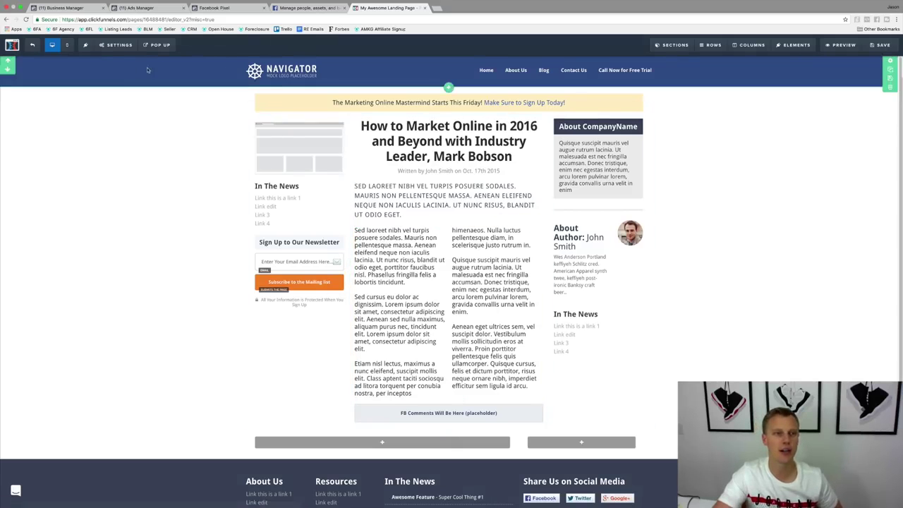
mouse_move(101, 46)
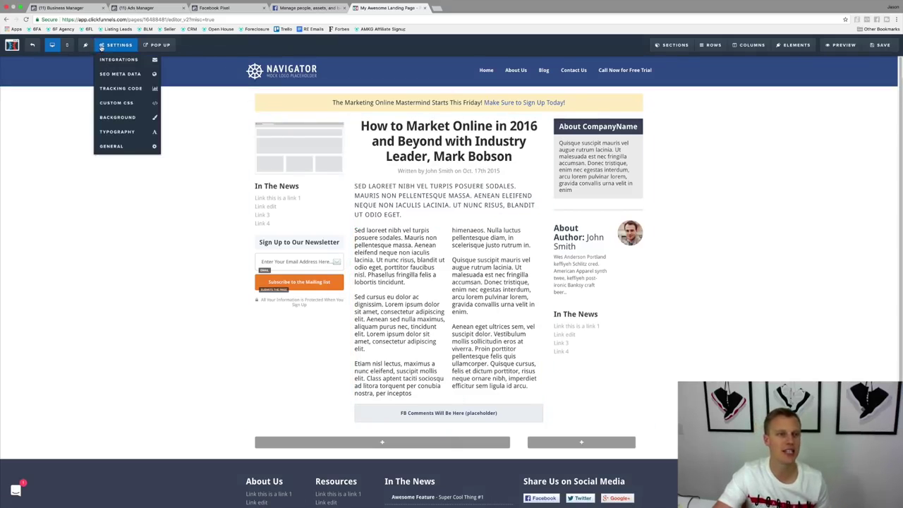
click(121, 90)
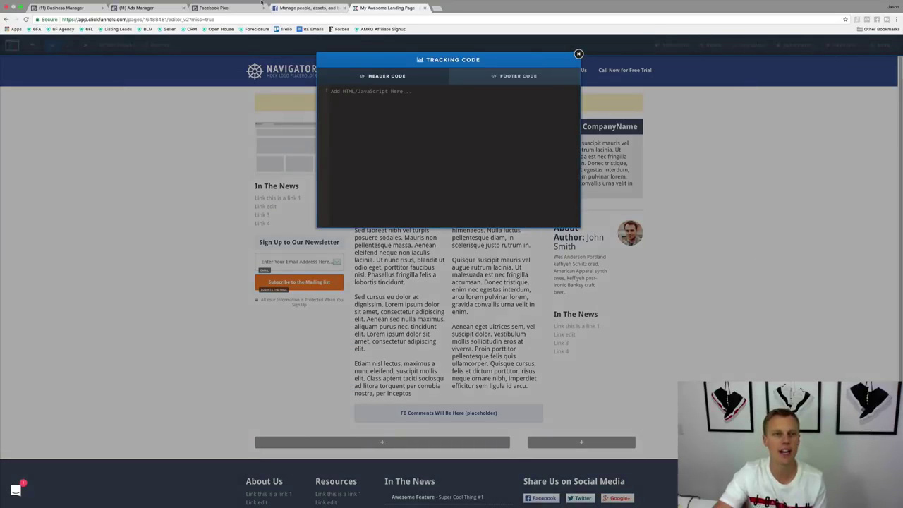
Paste the copied Facebook pixel code into the page's header tracking code and save the page
click(230, 9)
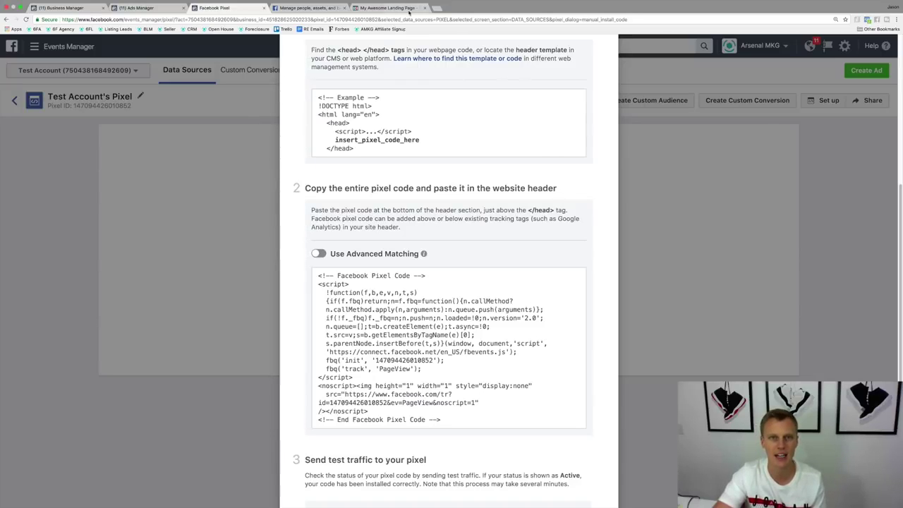
click(409, 12)
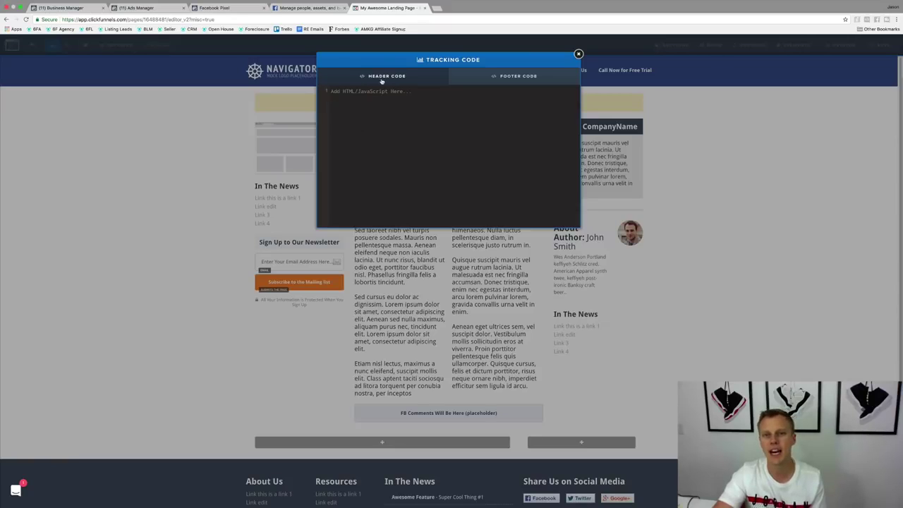
key(super+v)
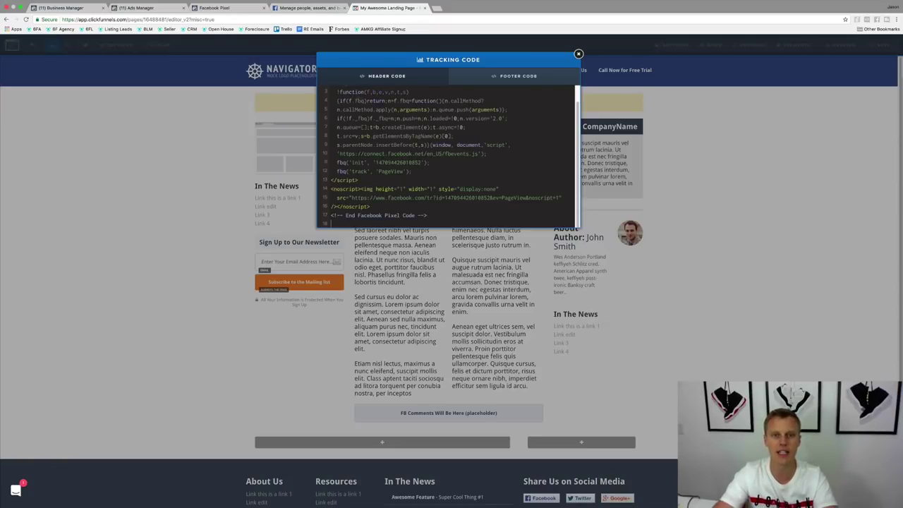
scroll(426, 172, up, 1)
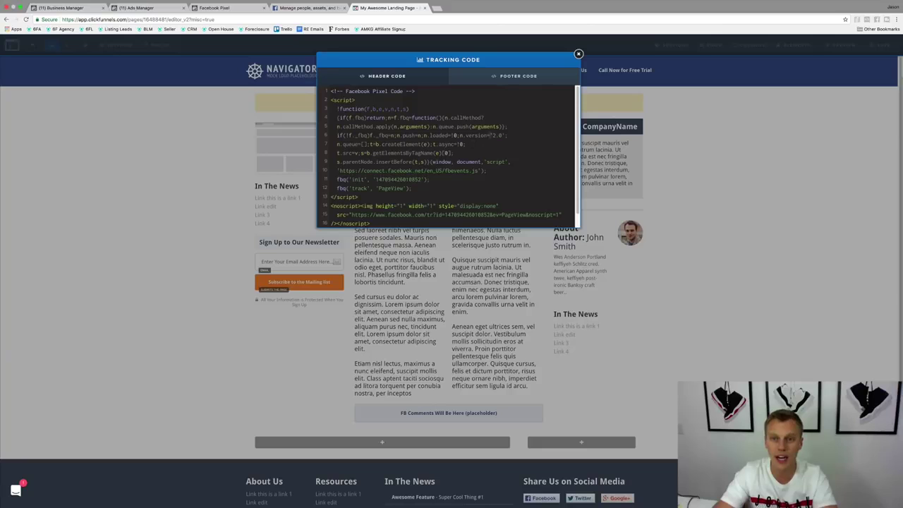
click(673, 108)
click(875, 47)
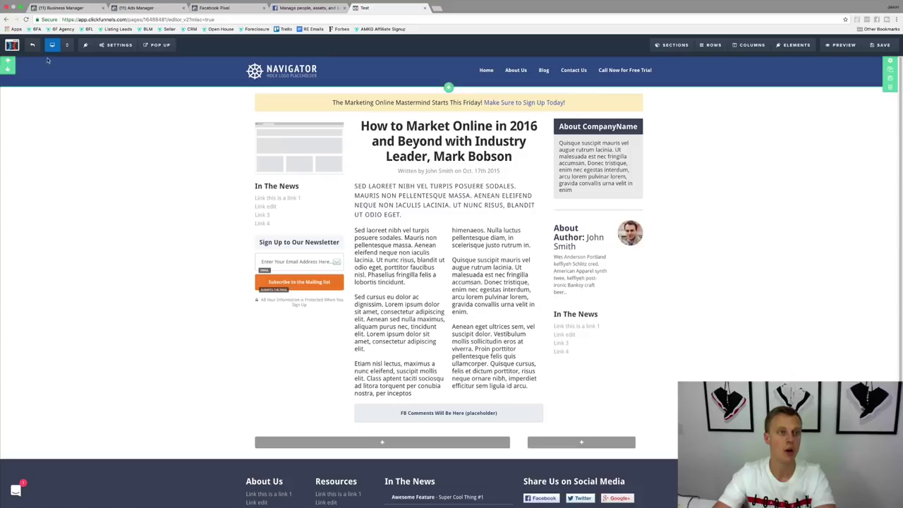
Paste the pixel code into the Blog funnel's funnel-wide head tracking code, enlarging the field to fit, and save the settings
click(30, 46)
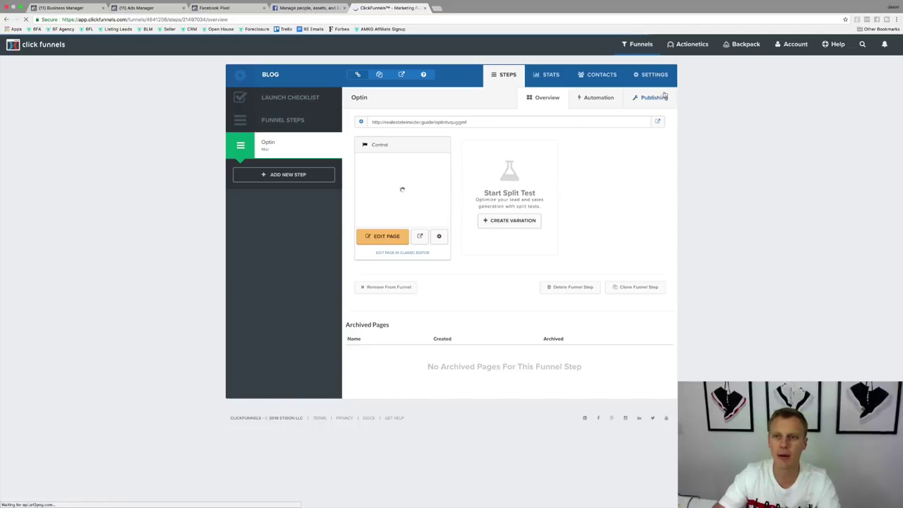
click(649, 76)
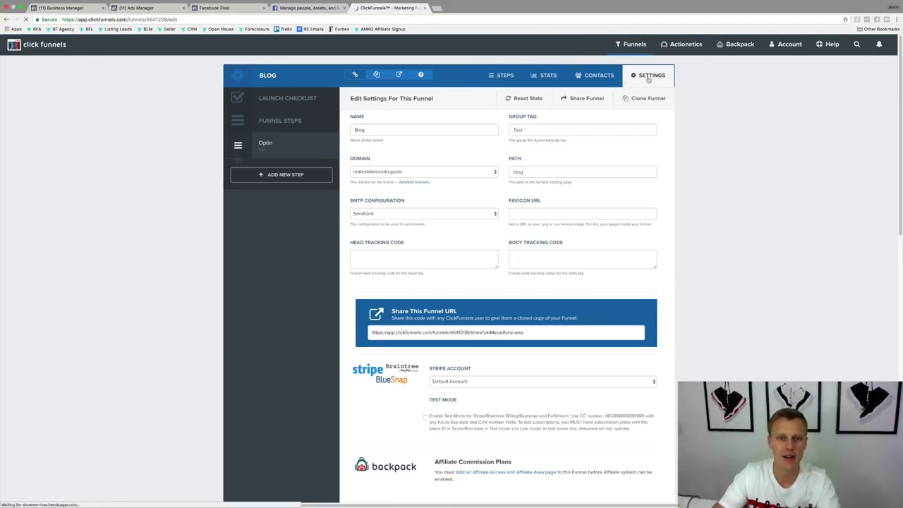
drag(496, 268, 496, 409)
click(422, 260)
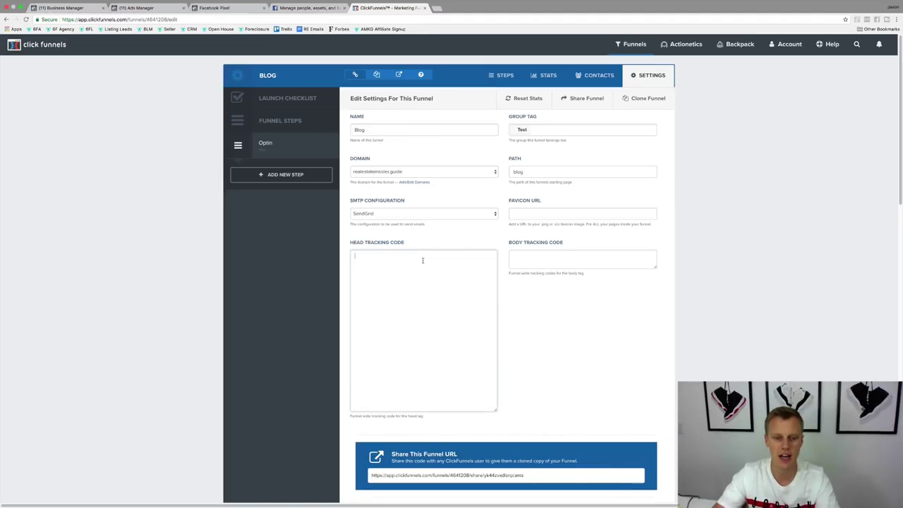
key(super+v)
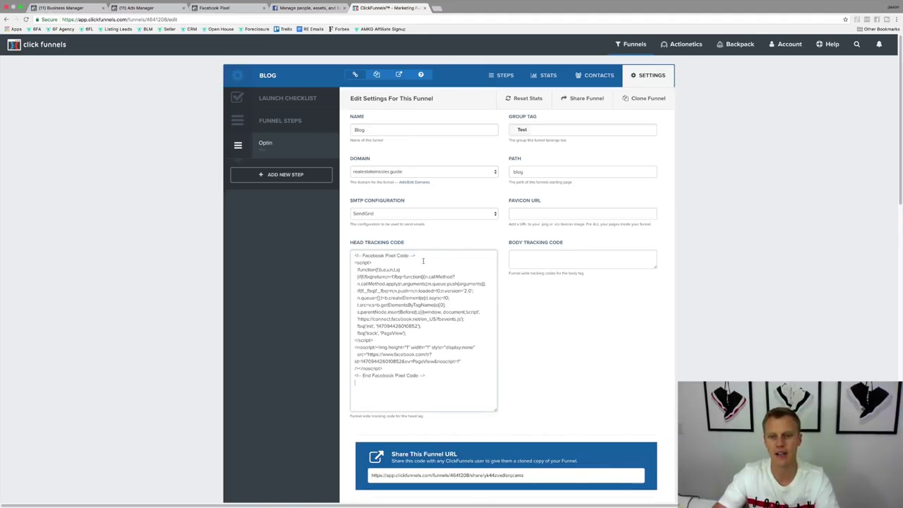
scroll(578, 308, down, 15)
click(615, 445)
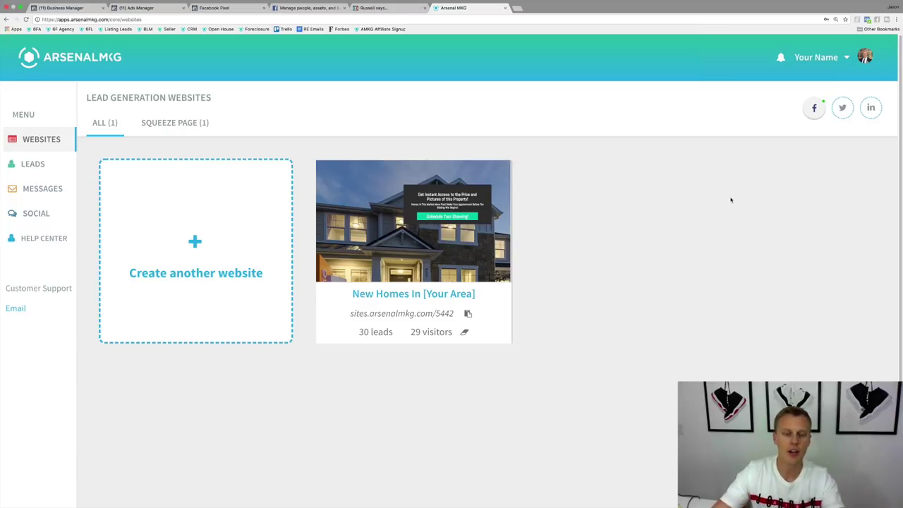
In Arsenal MKG, edit the "New Homes In [Your Area]" website and expand the landing page's advanced settings
mouse_move(367, 184)
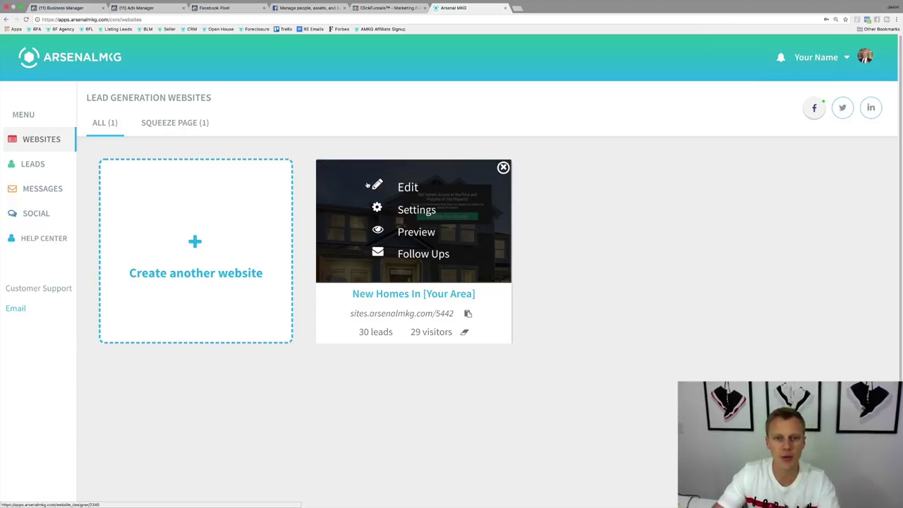
click(408, 187)
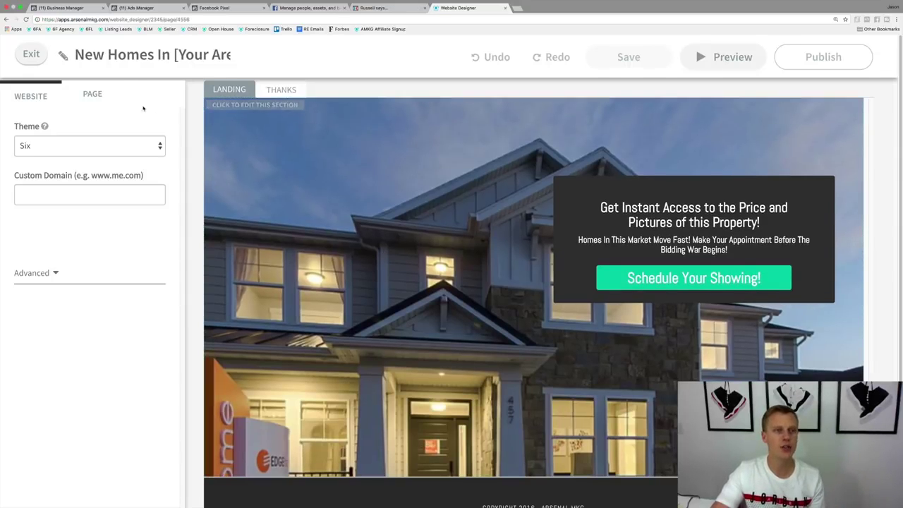
click(96, 94)
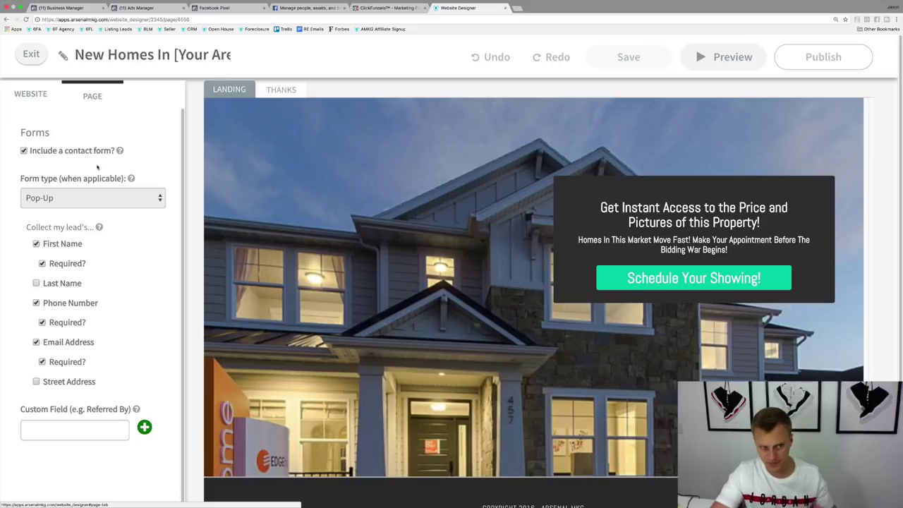
scroll(96, 212, down, 5)
click(47, 448)
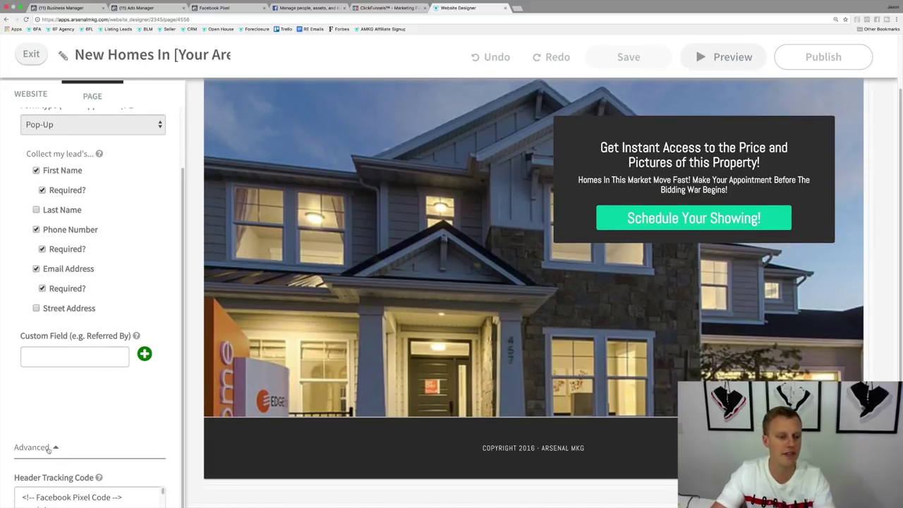
scroll(106, 353, down, 5)
Replace the landing page's existing header tracking code with the copied Facebook pixel code
click(131, 328)
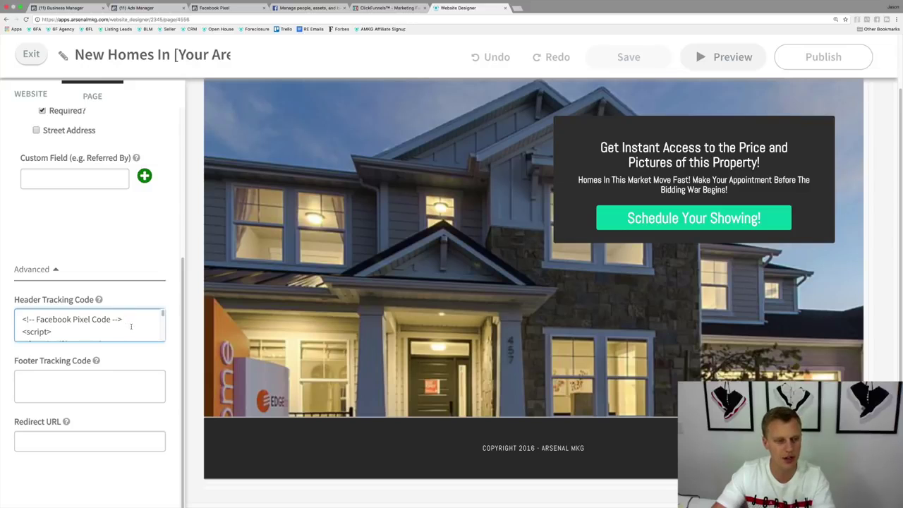
key(super+a)
key(super+v)
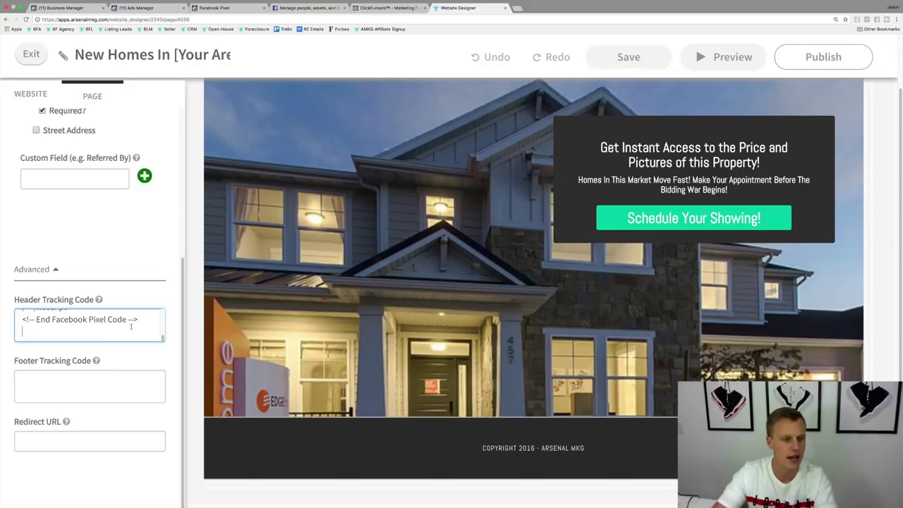
Add a blank line after the end of the pixel code in the header tracking code
key(super+a)
click(146, 332)
scroll(146, 282, down, 2)
key(Return)
key(Return)
key(BackSpace)
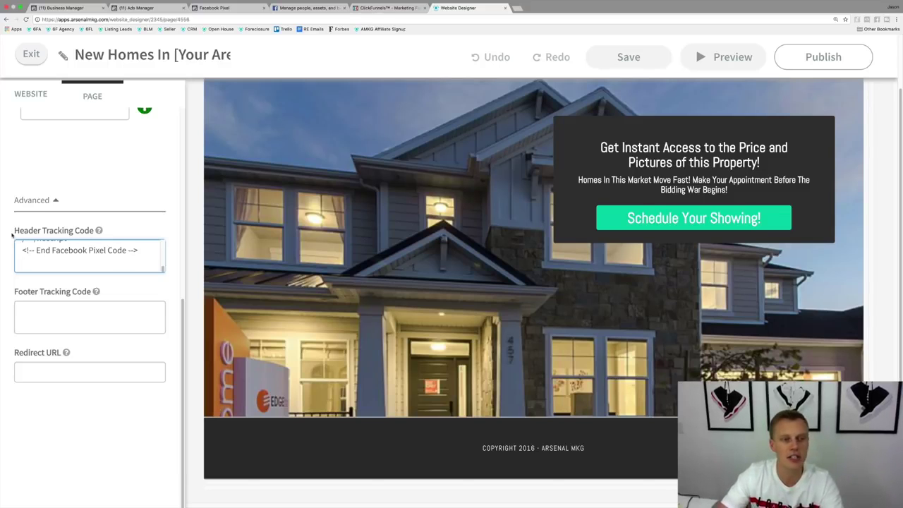
mouse_move(284, 92)
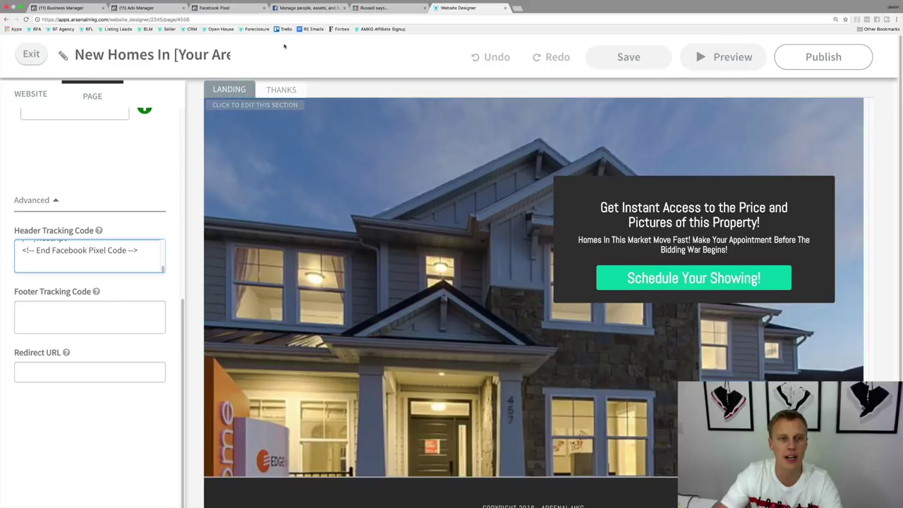
Add the Facebook pixel code followed by a blank line to the thanks page's header tracking code, and publish the website
click(284, 91)
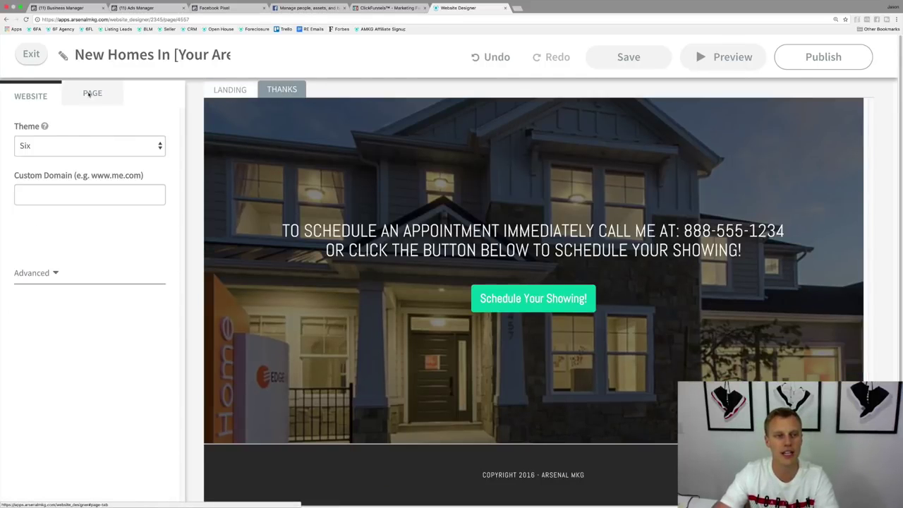
click(90, 94)
click(149, 300)
key(Return)
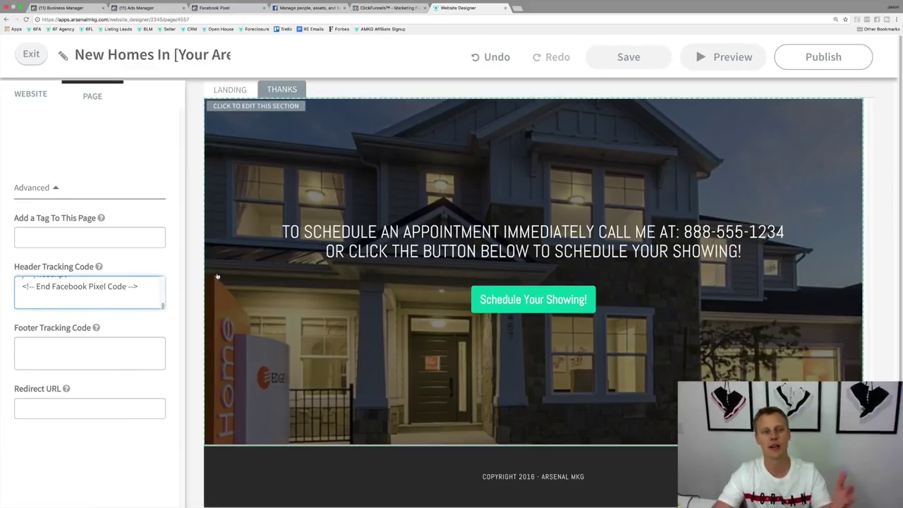
click(820, 61)
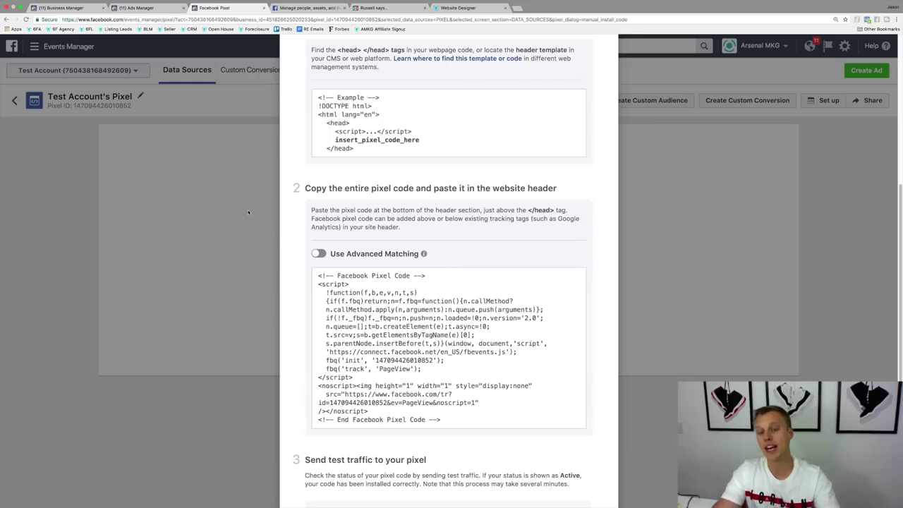
Return to the Facebook Pixel page in Events Manager and close the pixel installation instructions
click(219, 7)
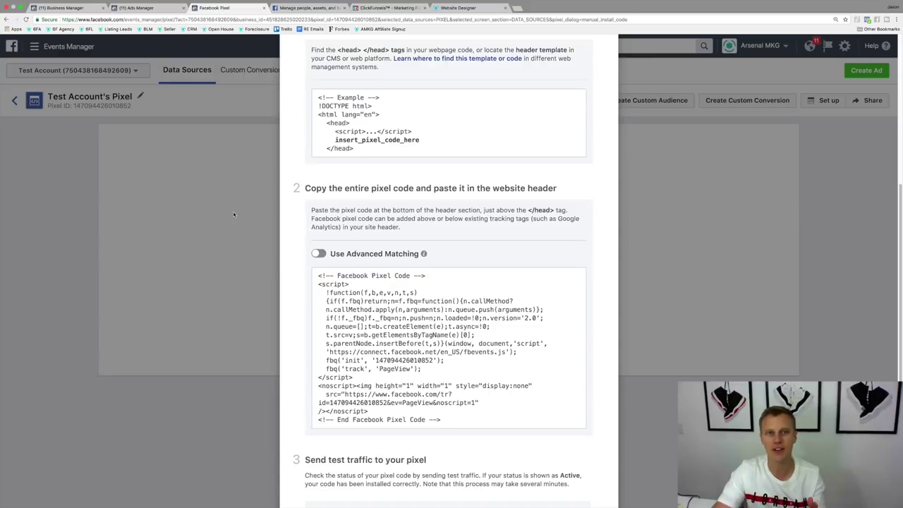
click(234, 215)
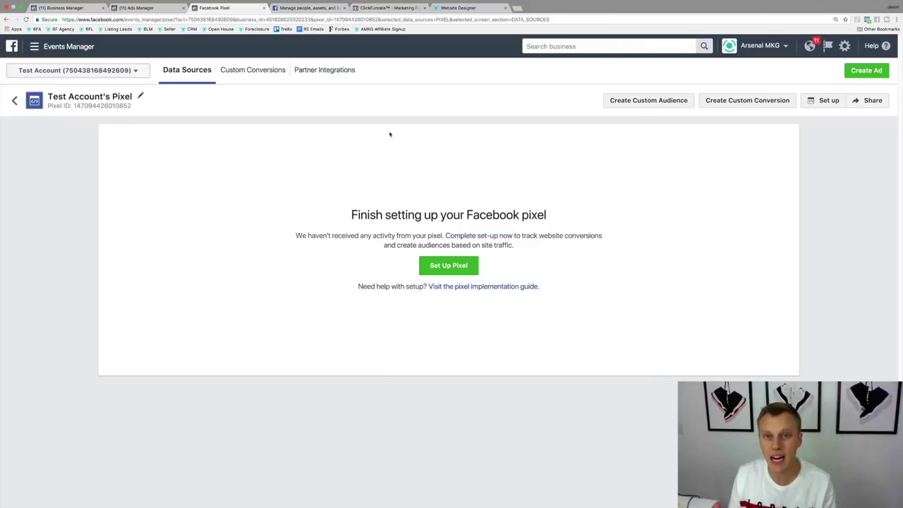
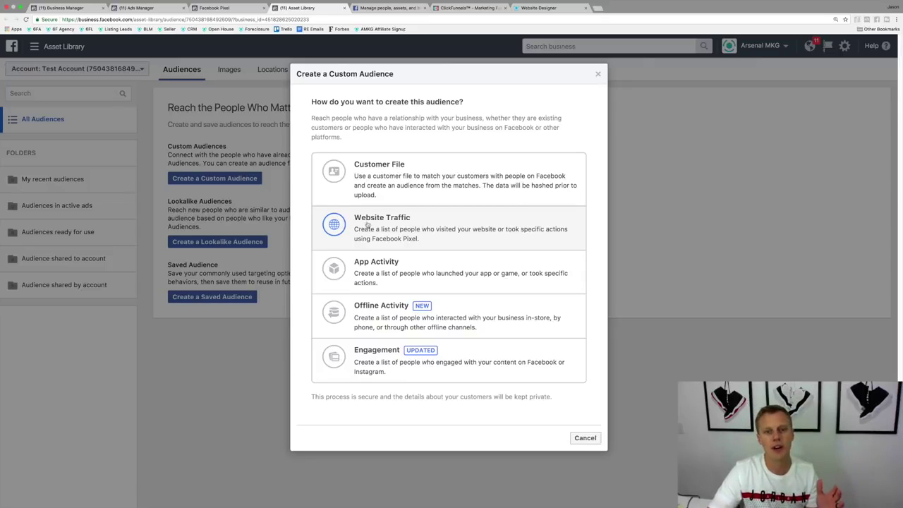
Set up a website traffic custom audience of all website visitors in the past 180 days
click(392, 231)
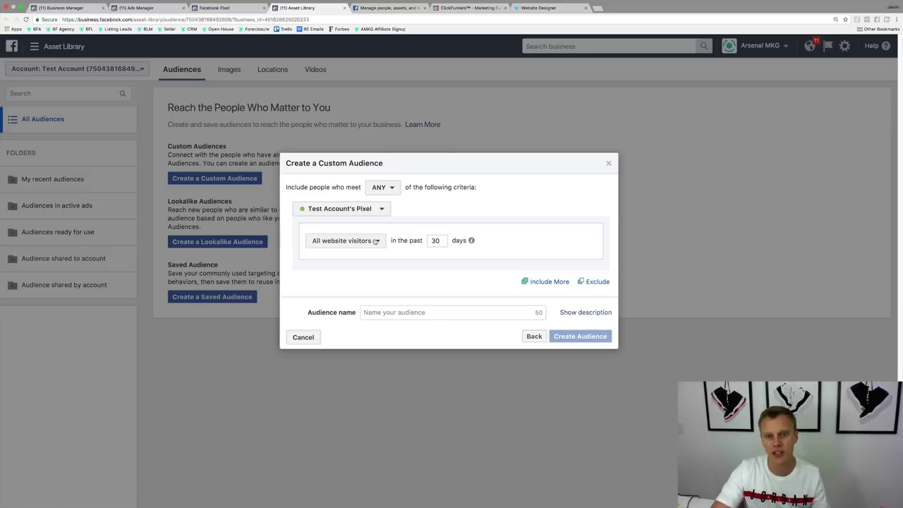
click(377, 241)
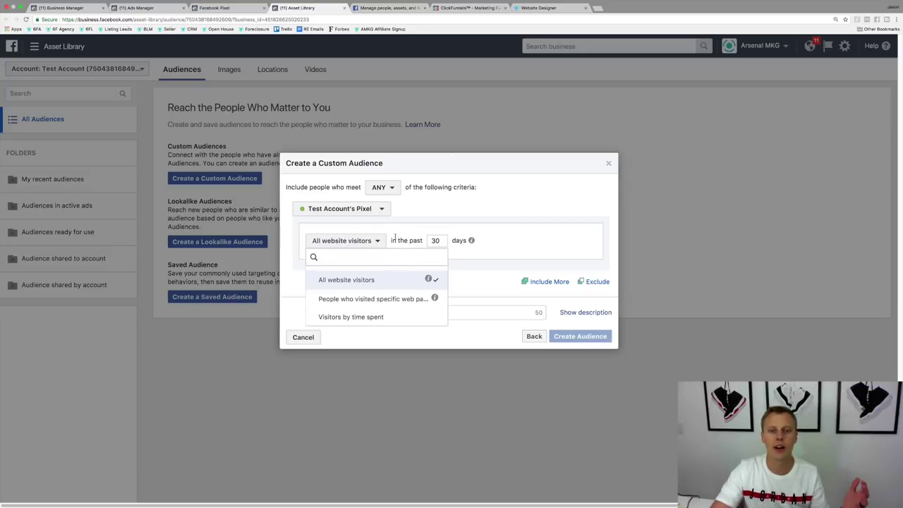
click(438, 241)
double_click(437, 241)
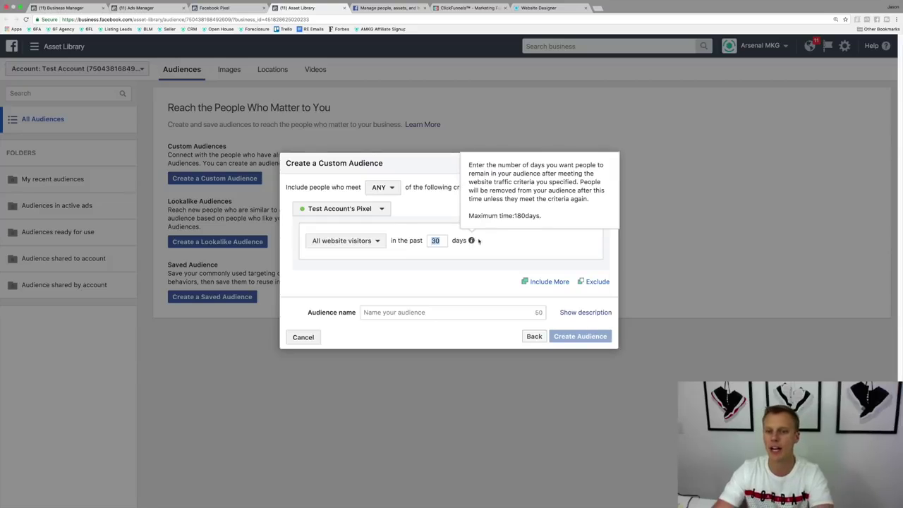
mouse_move(471, 241)
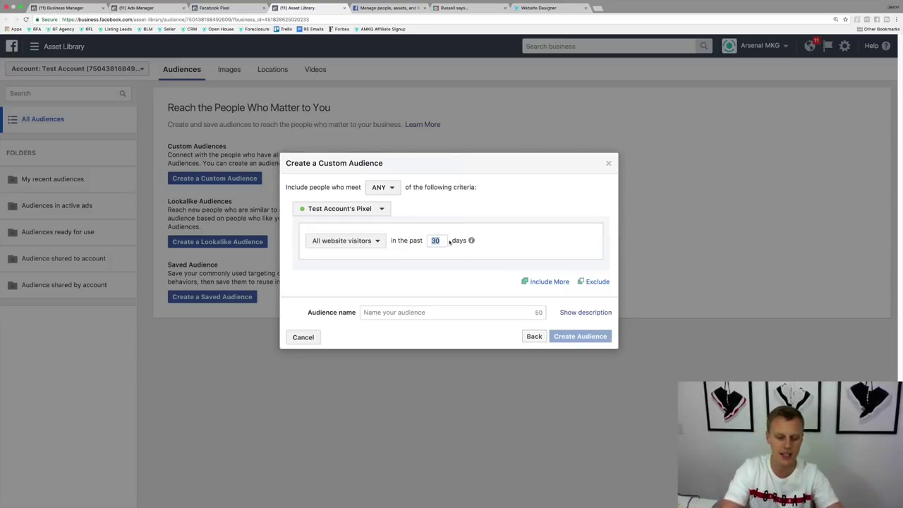
text(180)
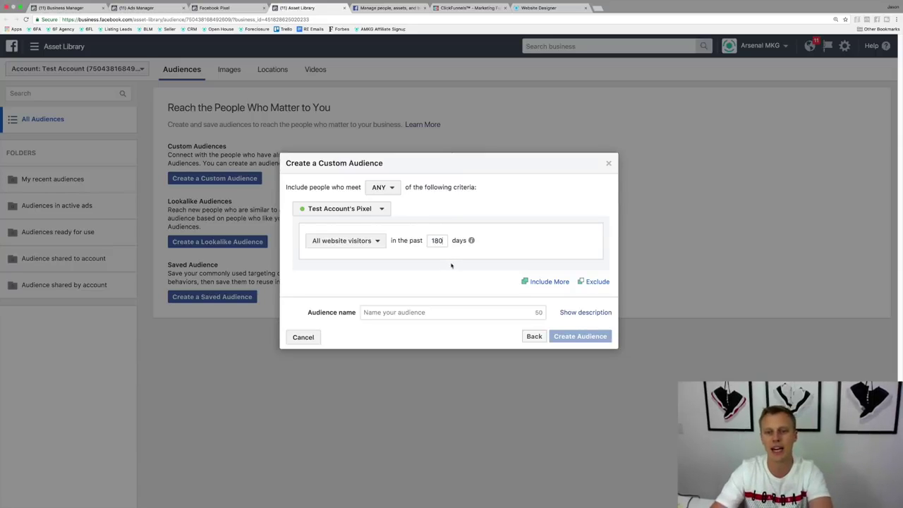
Name the audience "All Website Visitors" and create it
click(421, 312)
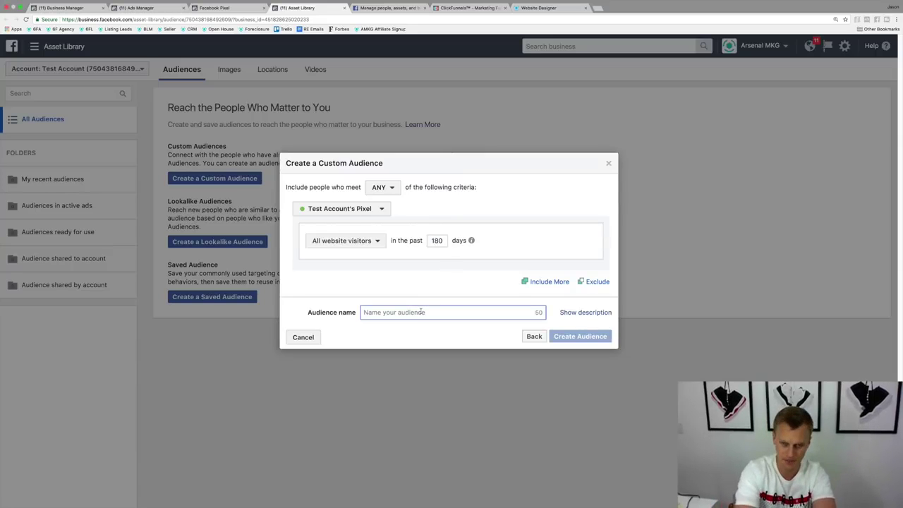
text(All Website Visitors)
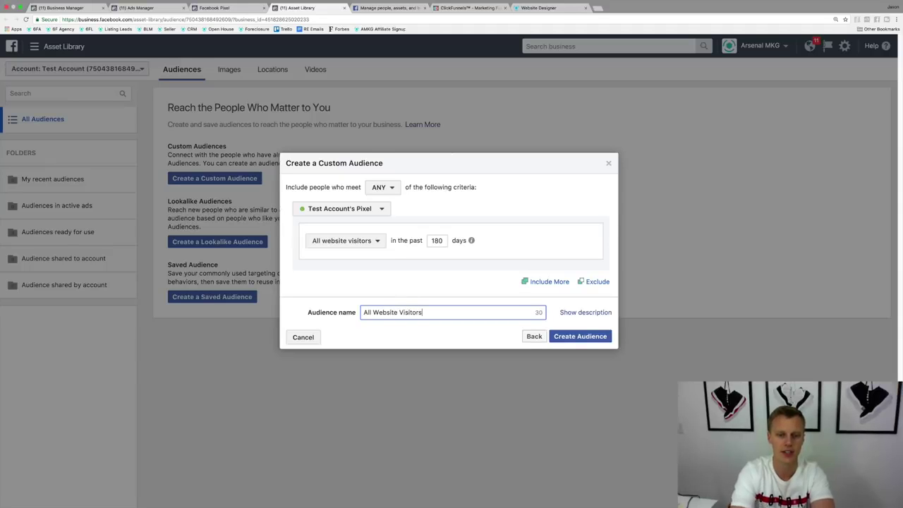
click(584, 333)
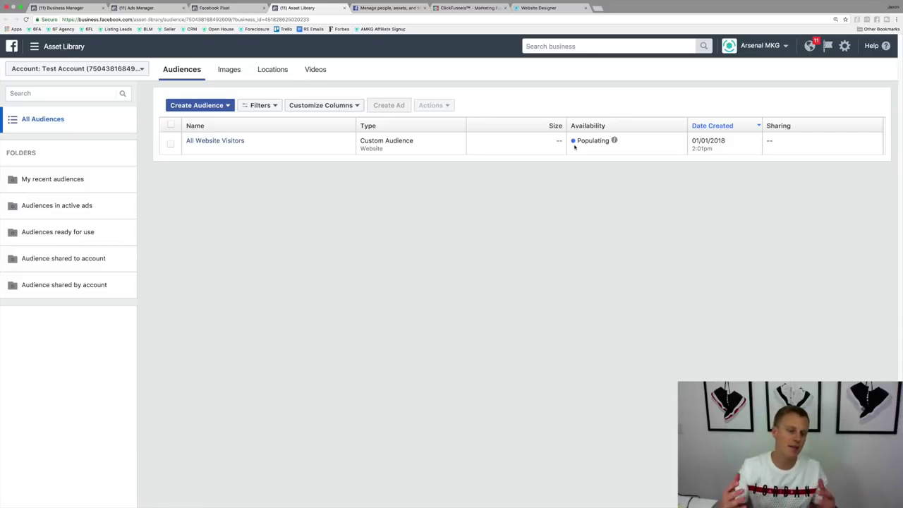
Start another custom audience and set its criterion to people who visited specific web pages
click(228, 106)
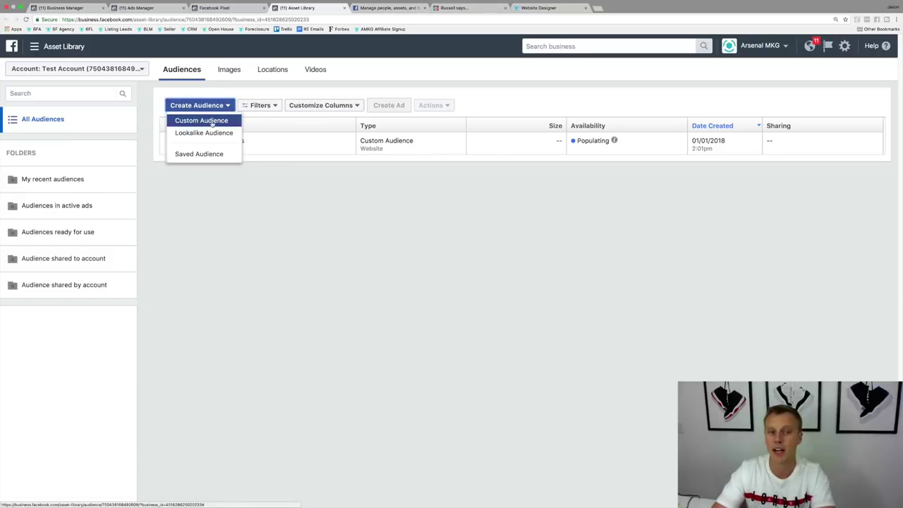
click(212, 121)
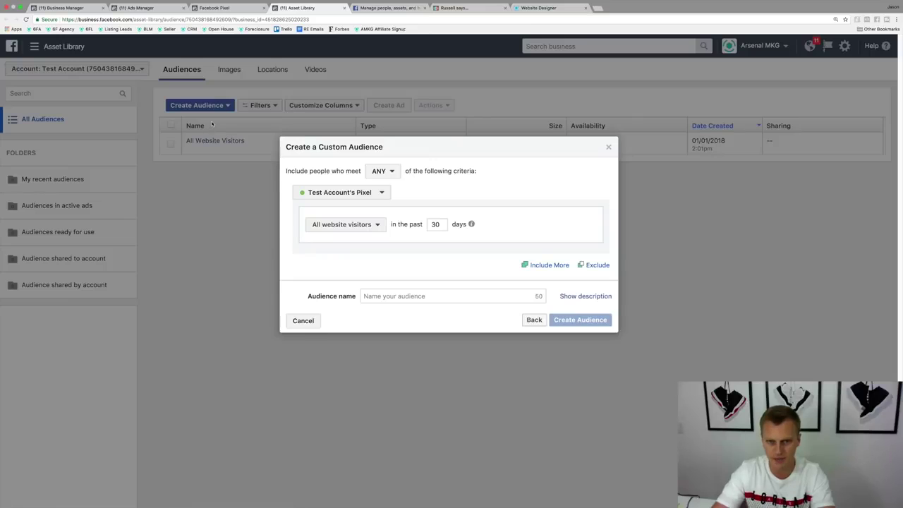
click(369, 225)
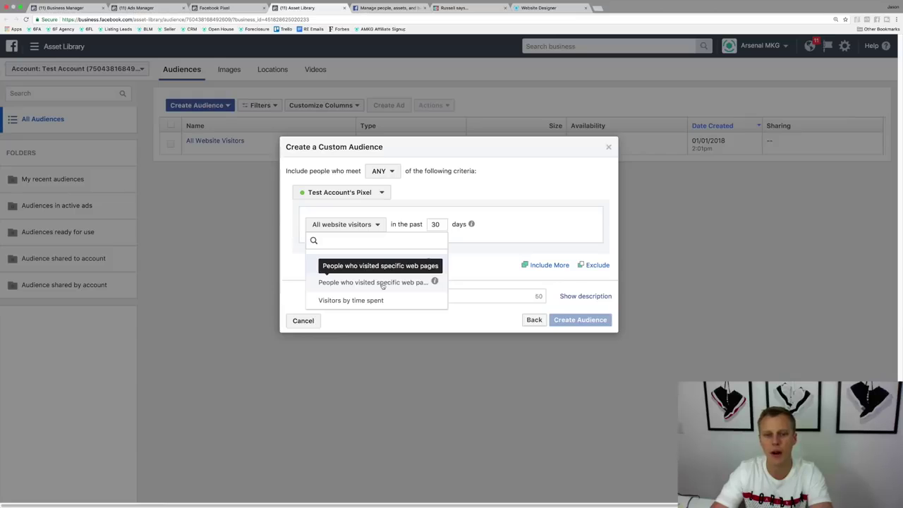
click(382, 283)
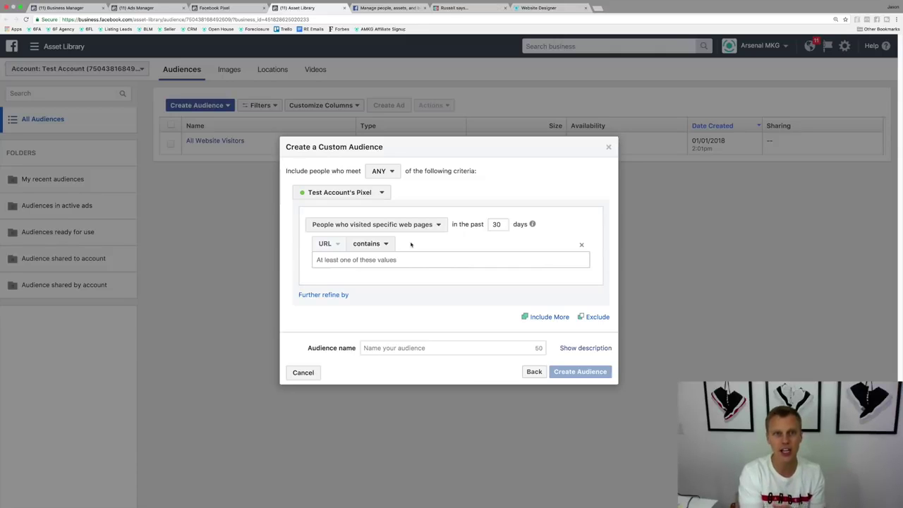
In ClickFunnels, open the live page of the Blog funnel's Optin step and copy its web address
key(ctrl+Tab)
key(ctrl+Tab)
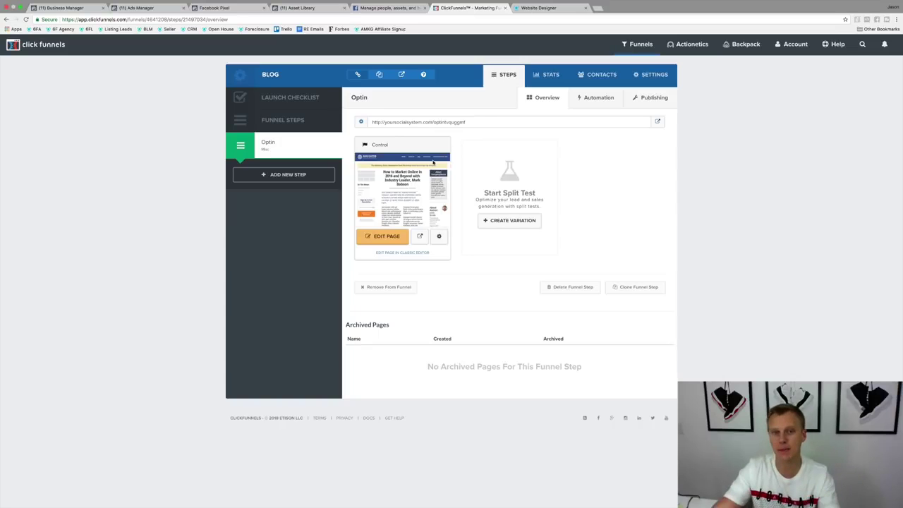
click(658, 123)
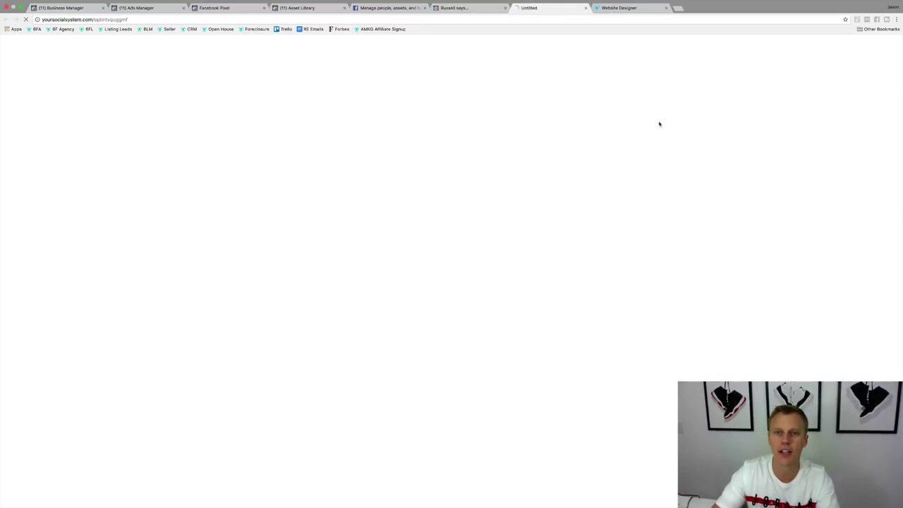
click(168, 19)
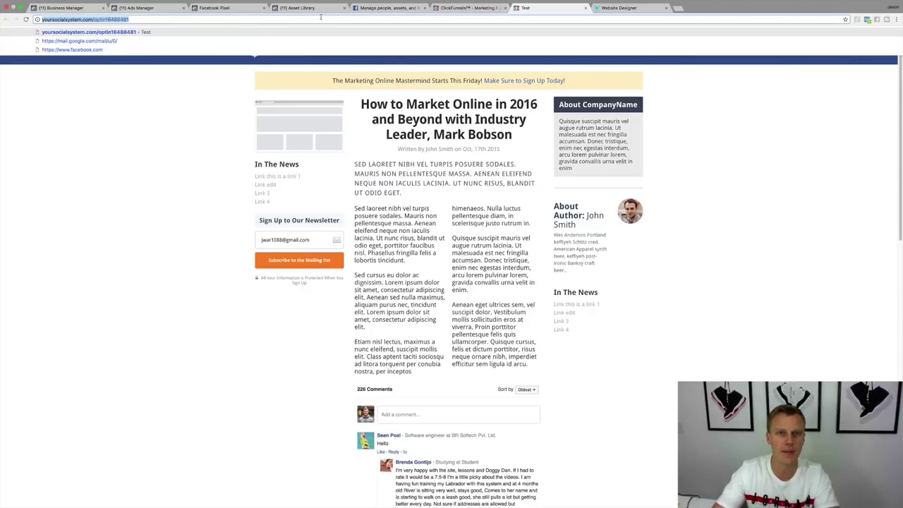
click(225, 9)
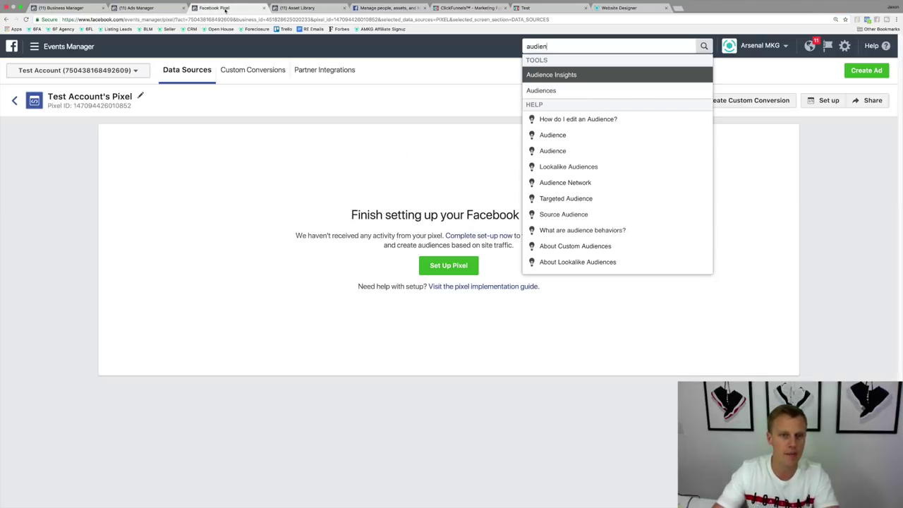
click(143, 8)
click(74, 9)
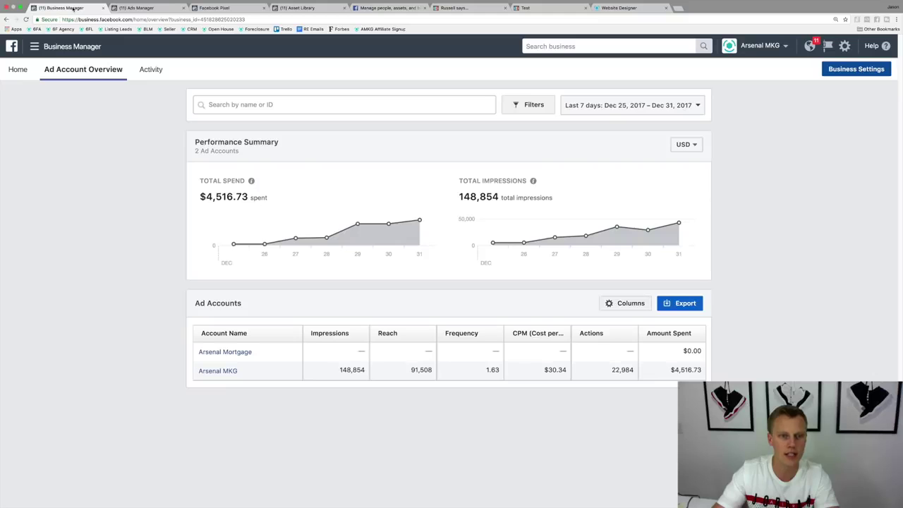
click(328, 10)
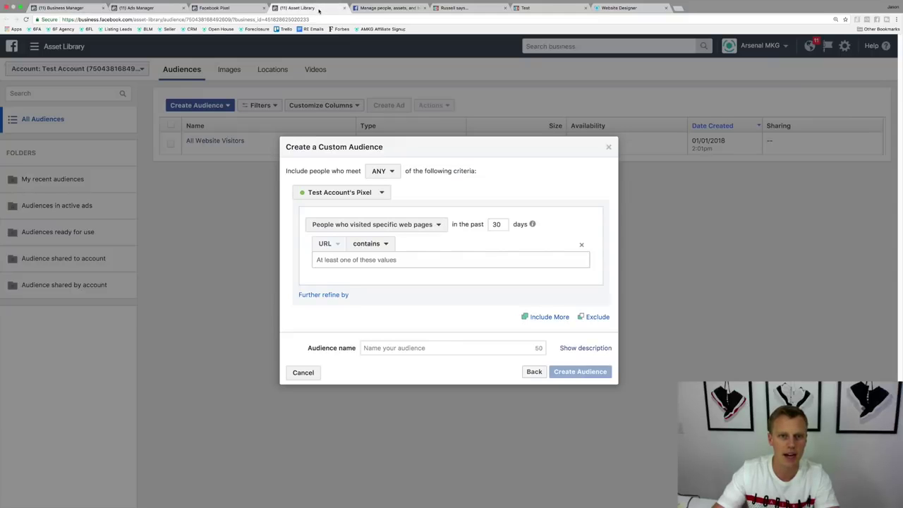
click(363, 260)
text(http://yoursocialsystem.com/optin16488481)
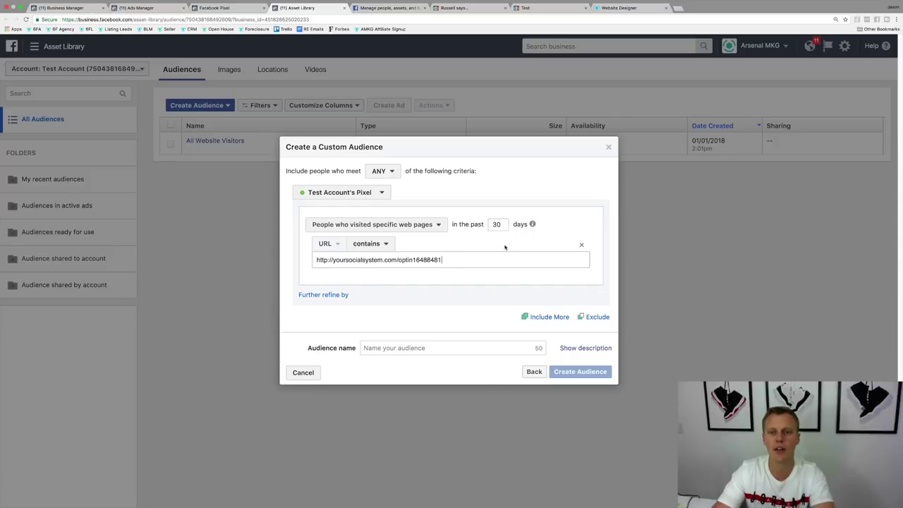
Set the audience period to the past 7 days and name the audience "Blog Post Test Demo Page"
double_click(497, 224)
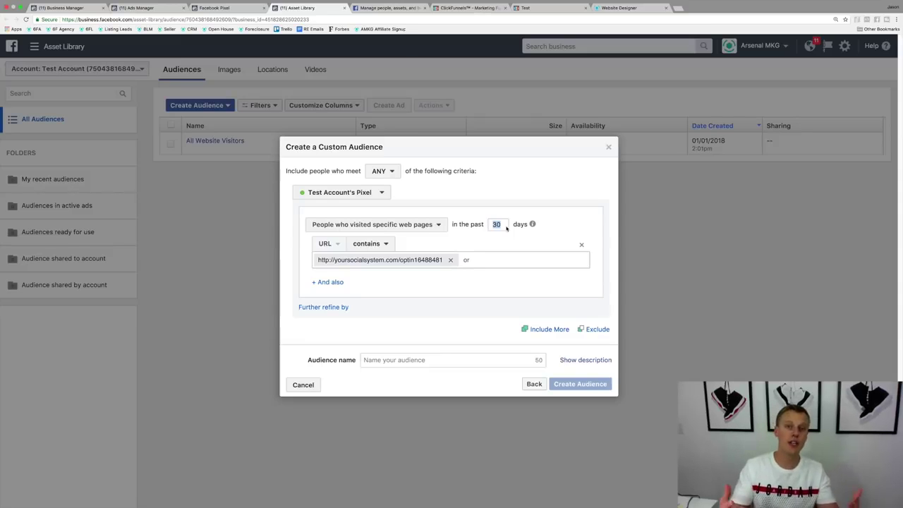
text(7)
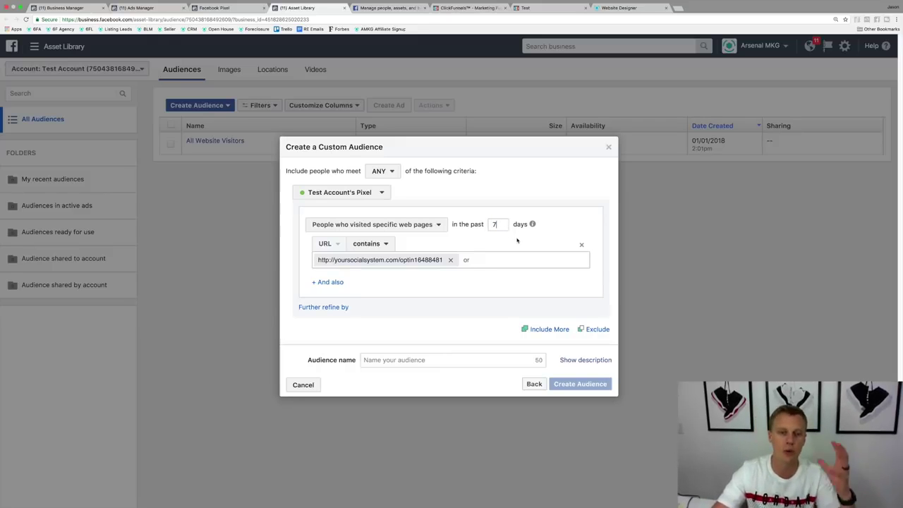
click(411, 361)
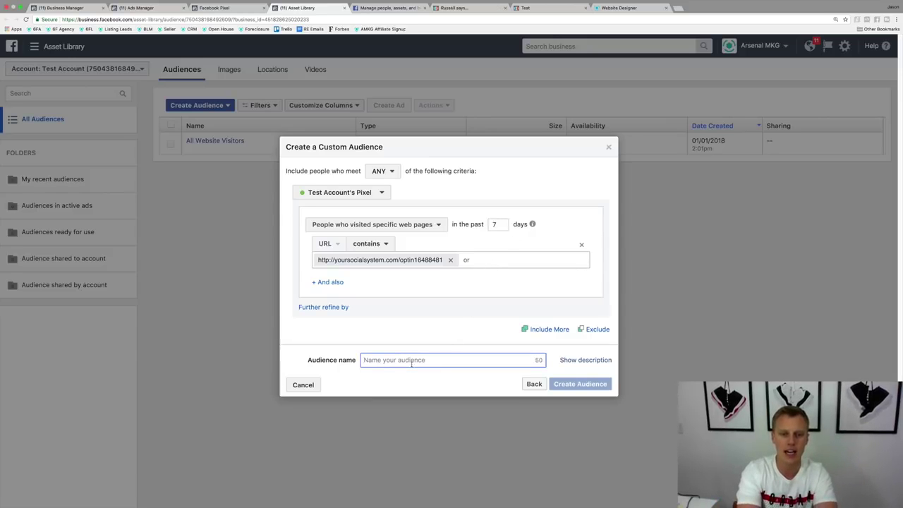
text(Blog )
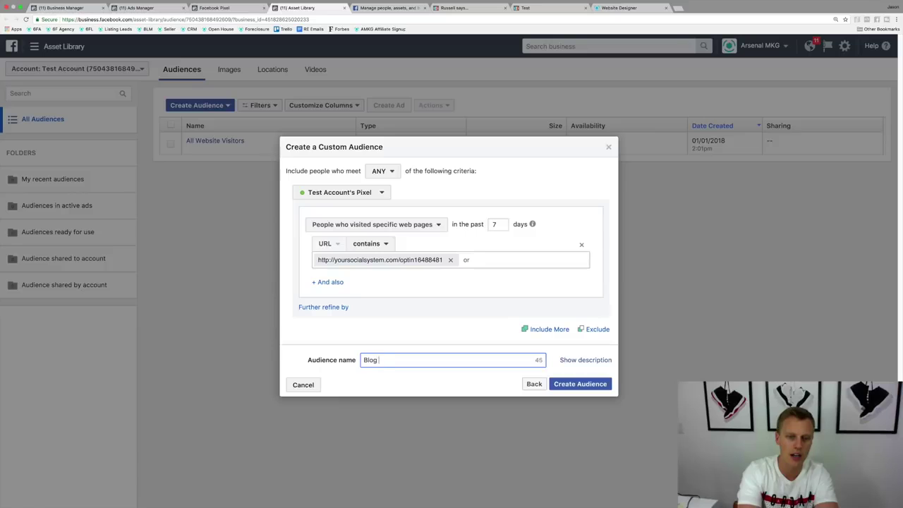
text(Post Test Demo Page)
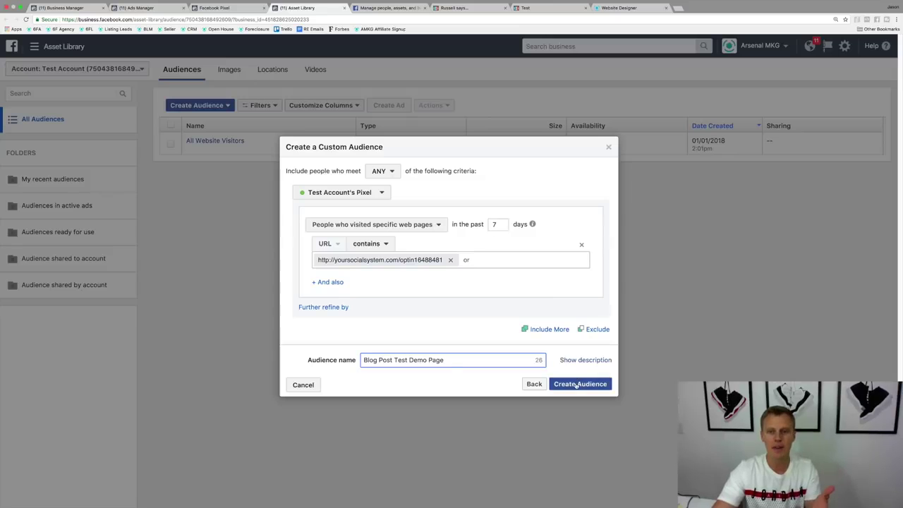
Recheck the live blog page's address, then create the custom audience and close the creation dialog
click(525, 8)
click(326, 21)
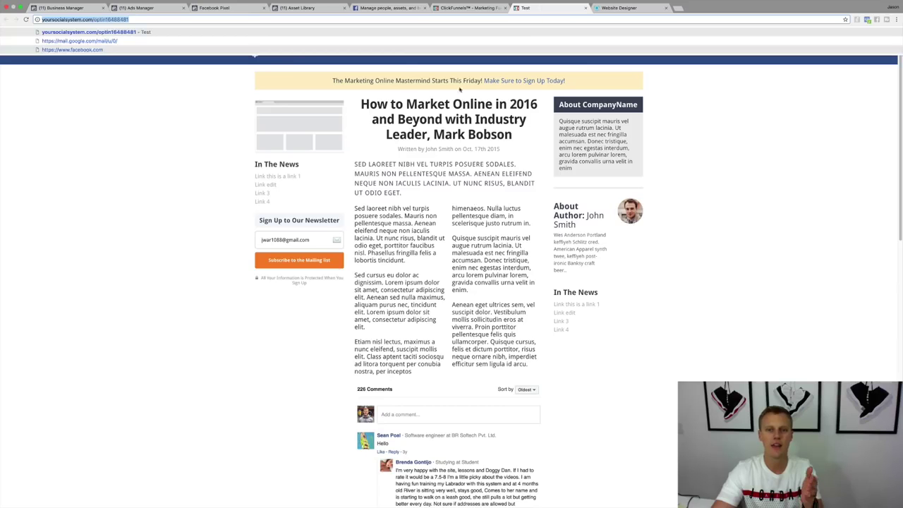
click(310, 8)
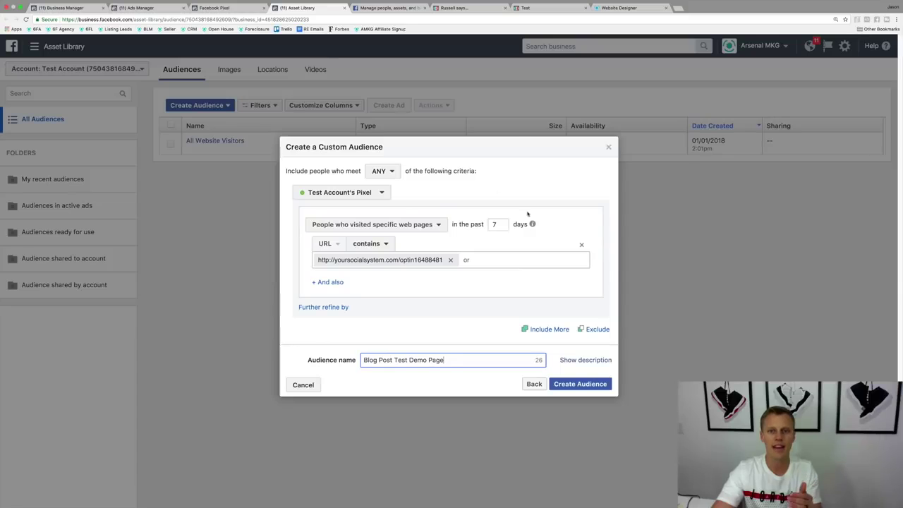
click(579, 385)
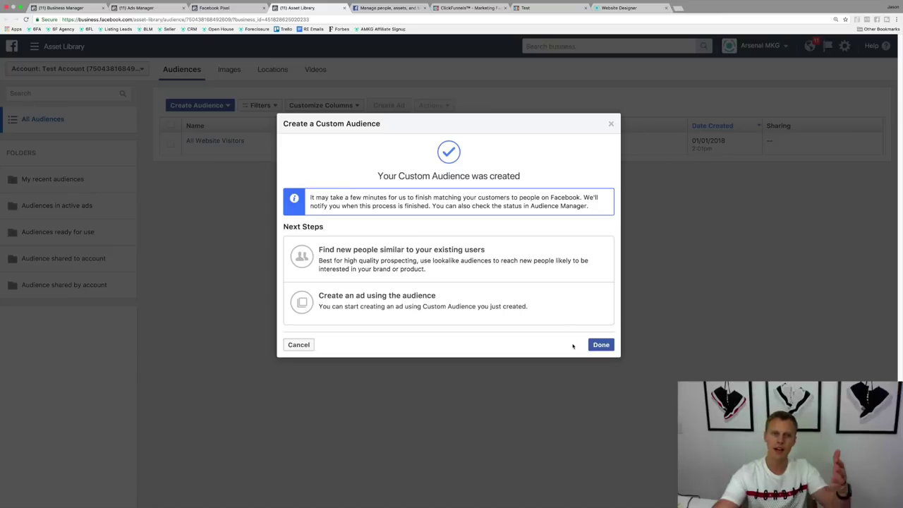
click(601, 345)
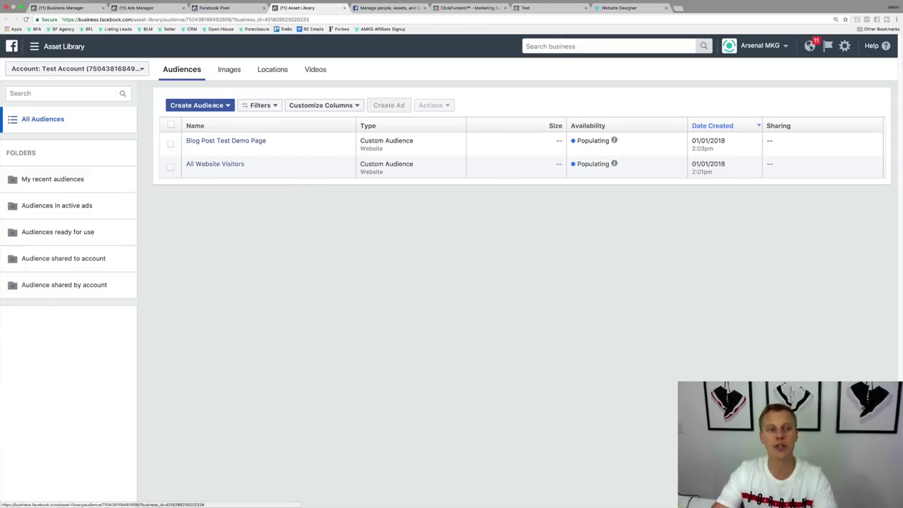
Start a new lookalike audience and choose the custom audience "Blog Post Test Demo Page" as its source
click(217, 107)
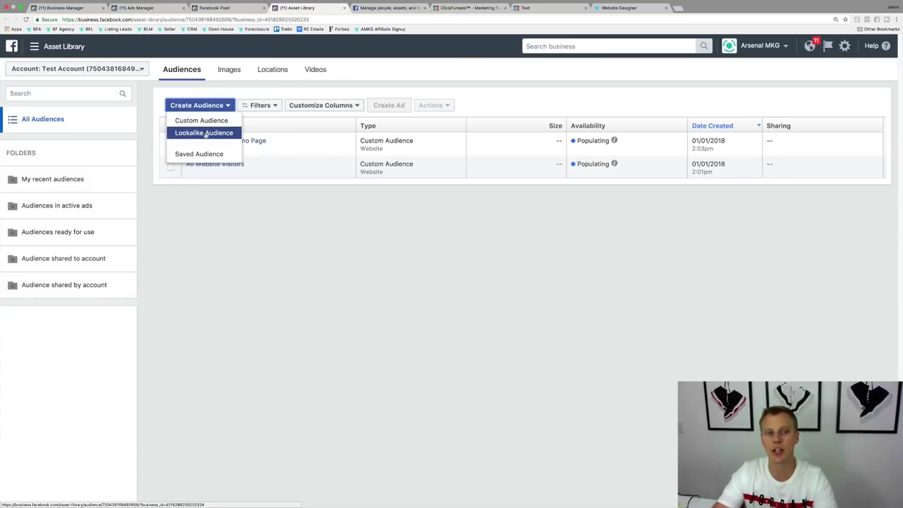
click(205, 134)
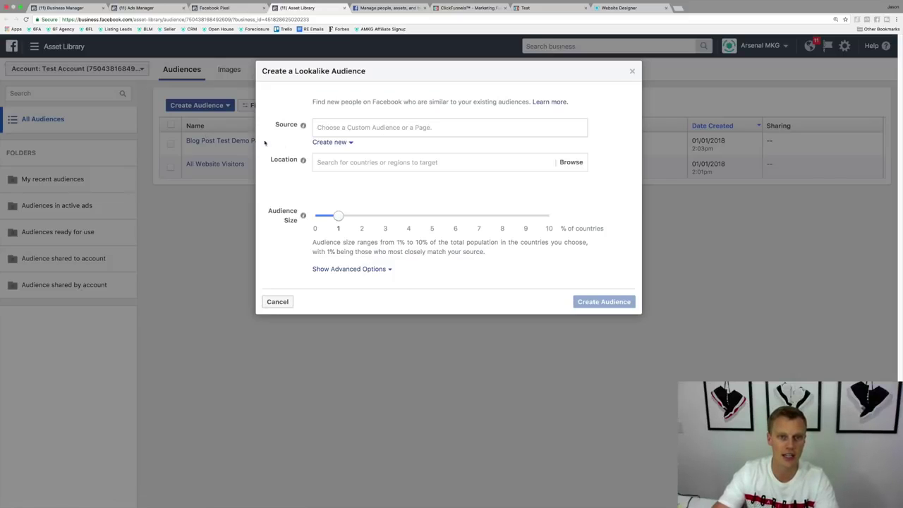
click(331, 128)
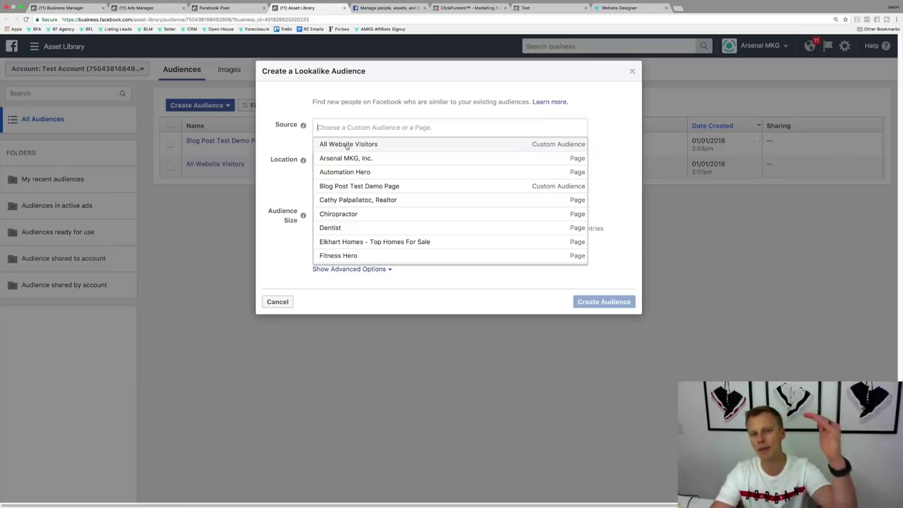
scroll(350, 159, down, 5)
scroll(352, 167, down, 4)
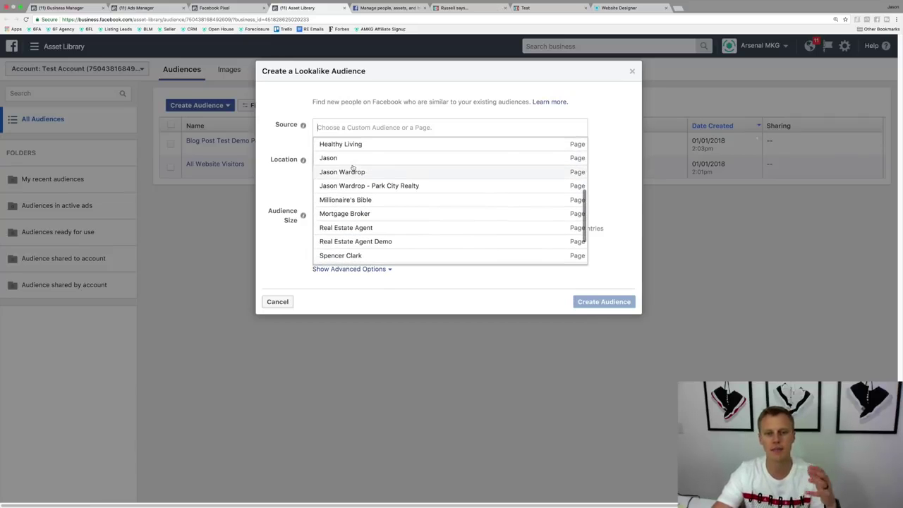
scroll(353, 167, up, 9)
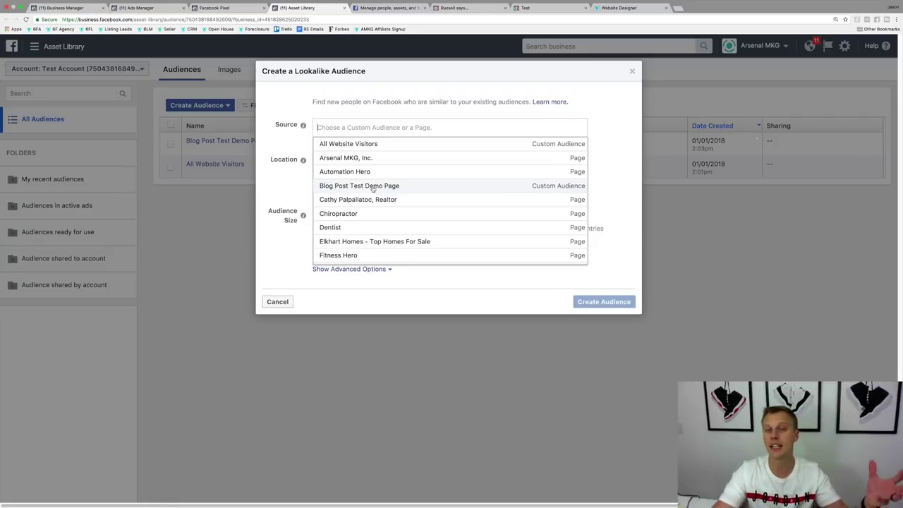
click(372, 187)
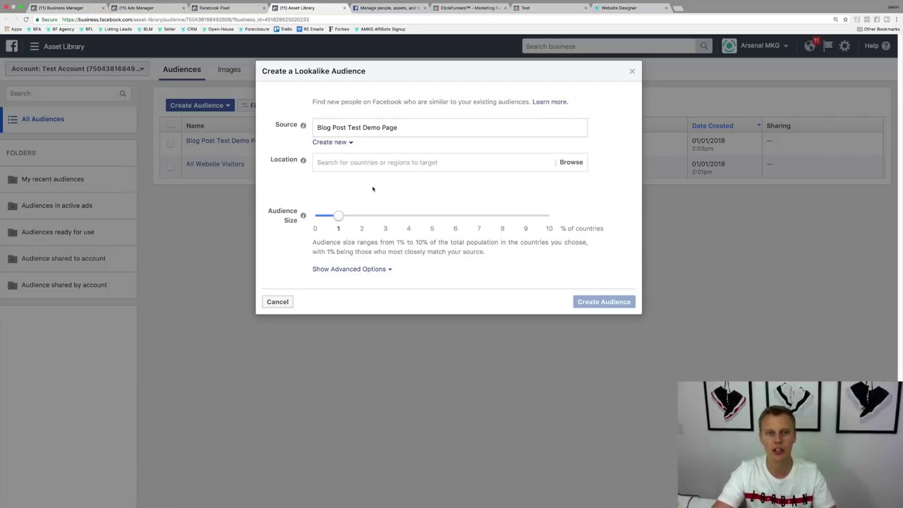
Set the lookalike audience's location to United States, try a 3% audience size, and set it back to 1%
click(360, 163)
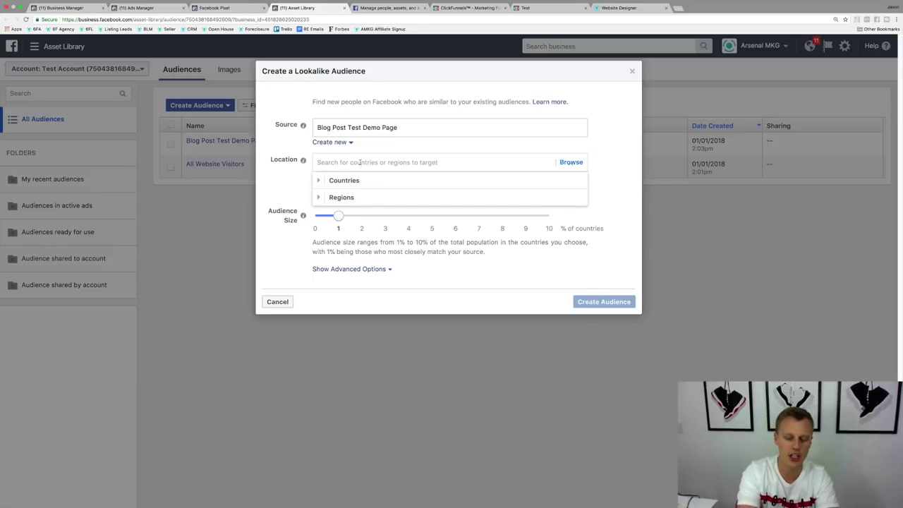
text(United State)
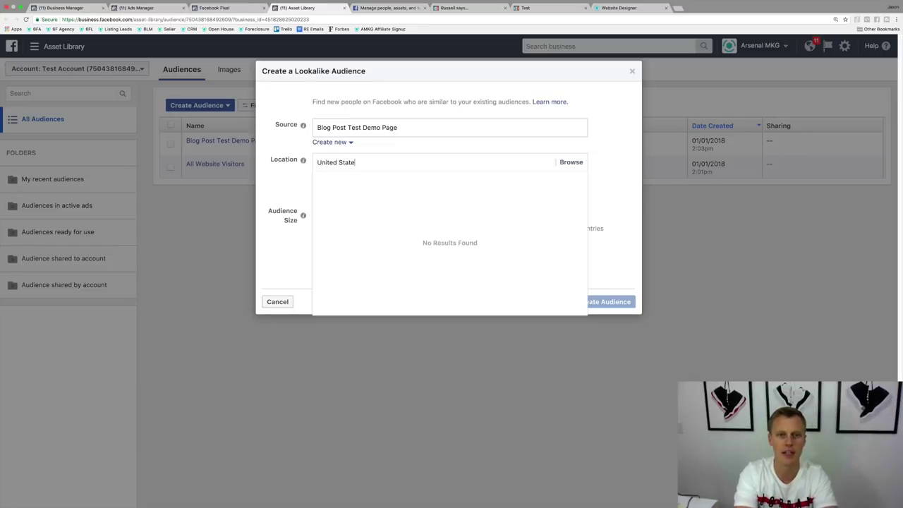
text(s)
key(Return)
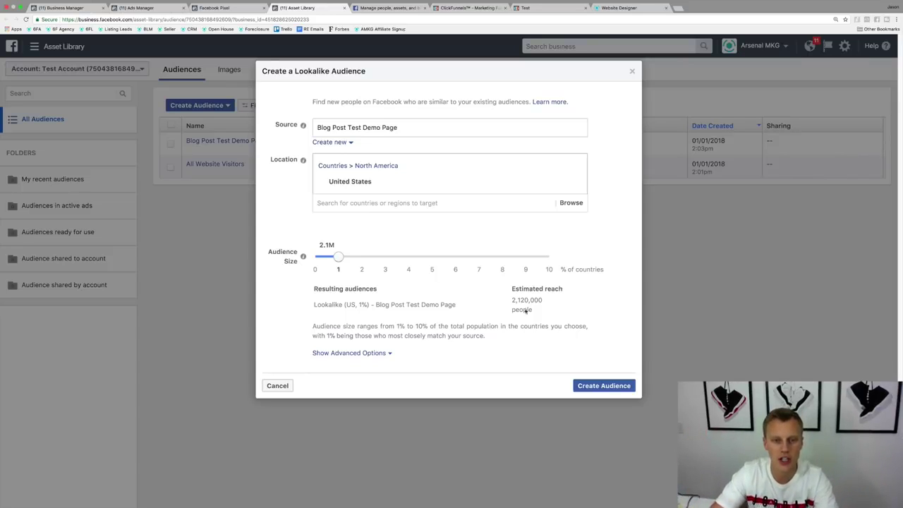
drag(340, 256, 385, 256)
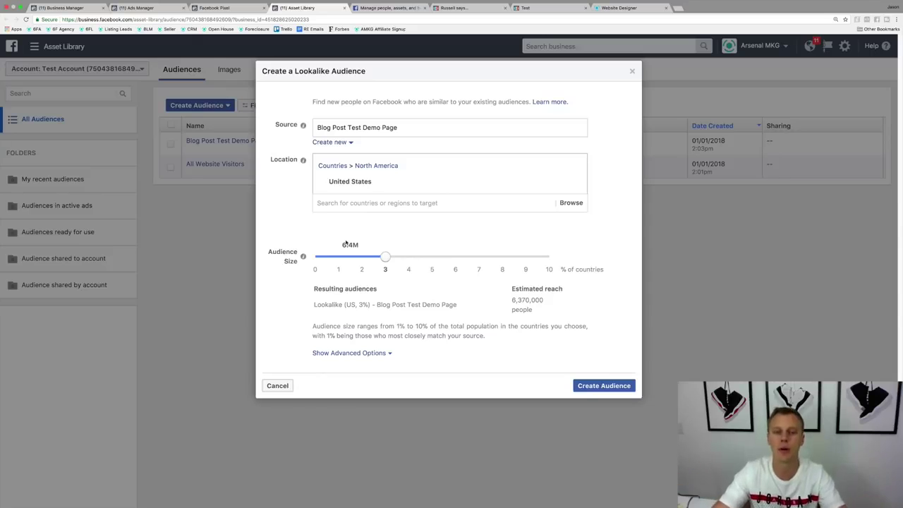
drag(385, 257, 340, 259)
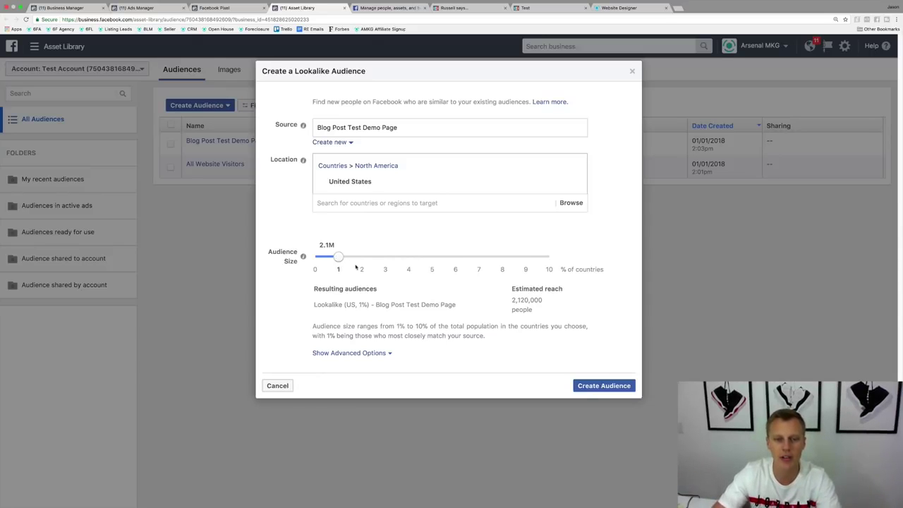
Show the advanced options, set the number of audiences to 1, and create the lookalike audience
click(369, 353)
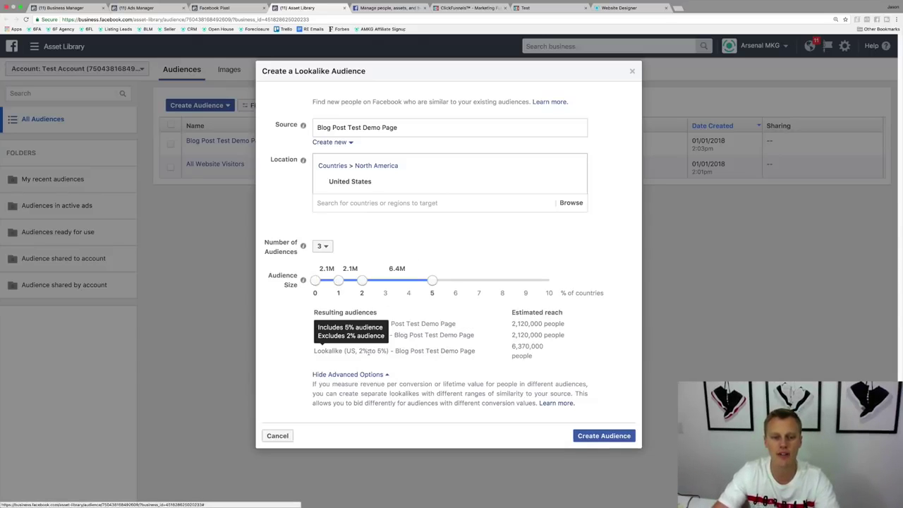
click(328, 246)
click(324, 284)
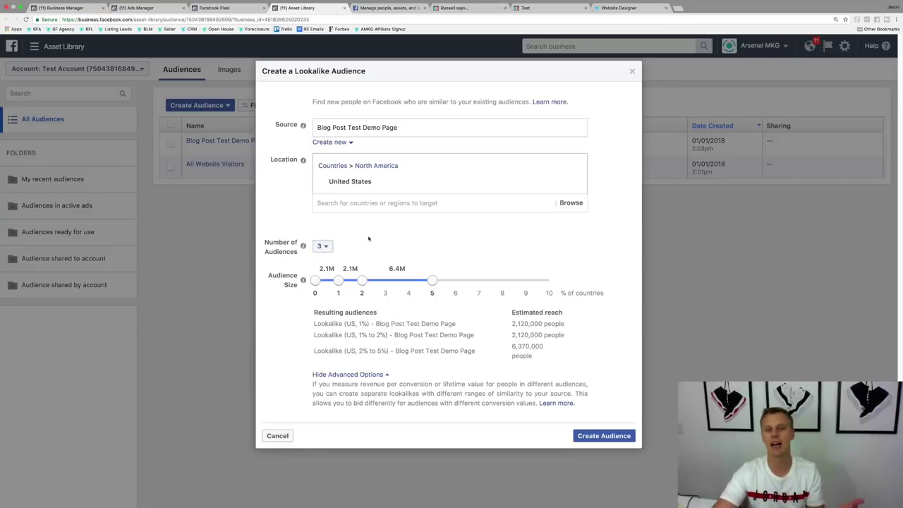
click(326, 247)
click(326, 261)
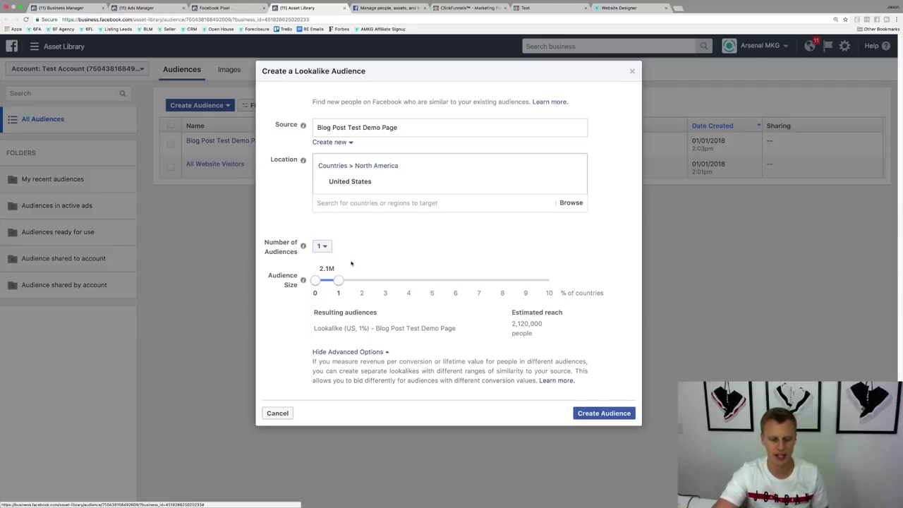
click(601, 414)
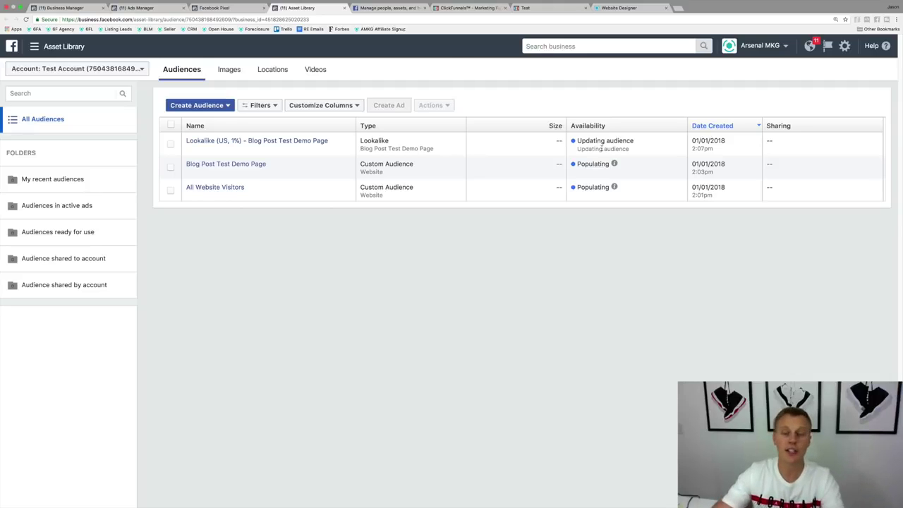
Search the business for pixels and open the Facebook Pixels page in Events Manager
click(602, 44)
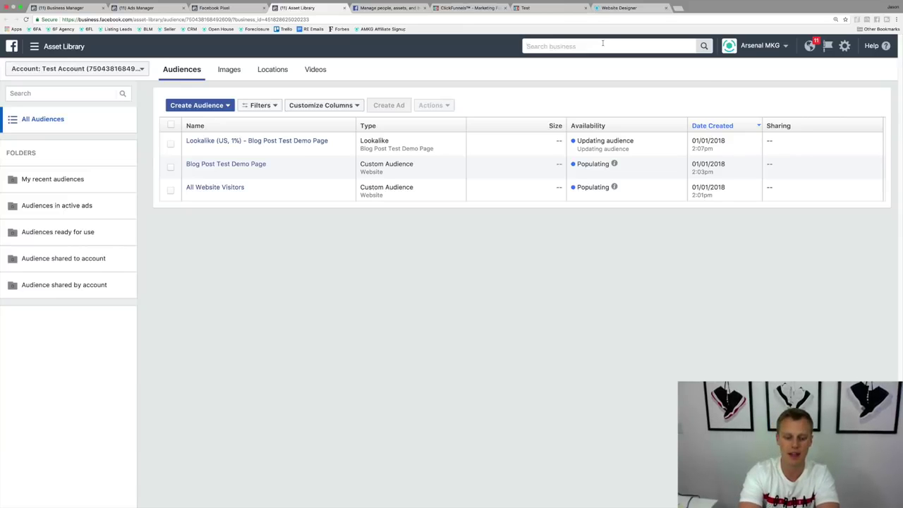
text(pixls)
key(Return)
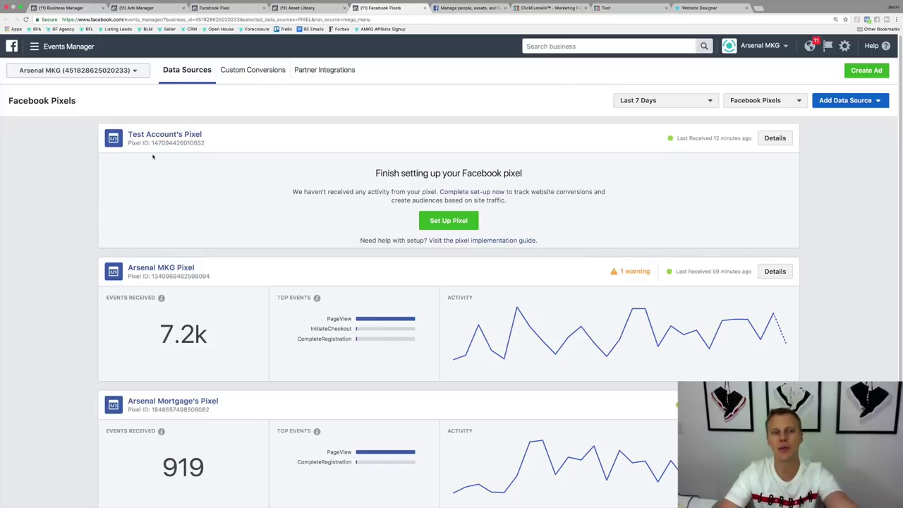
click(453, 222)
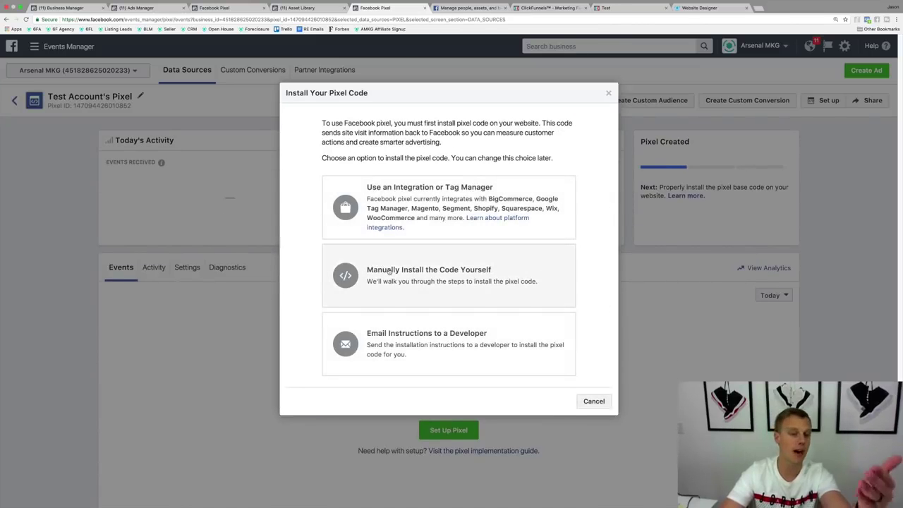
click(424, 270)
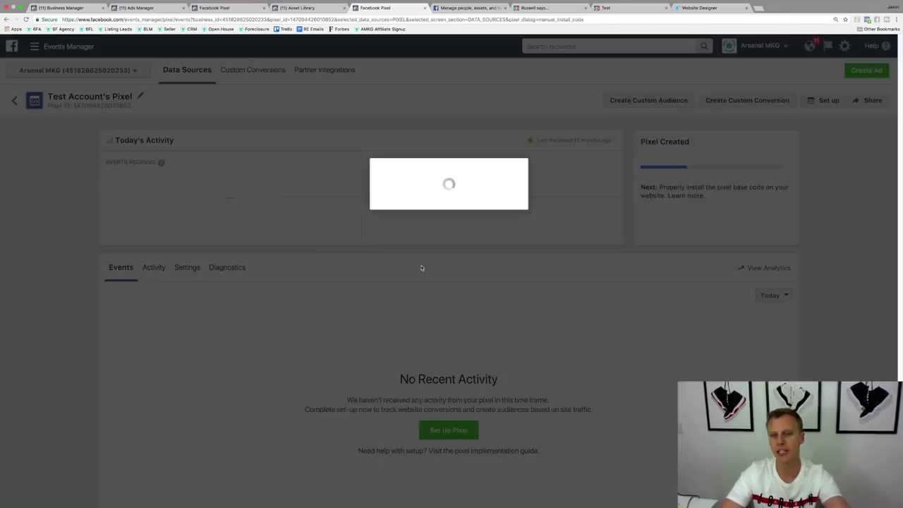
scroll(350, 325, down, 3)
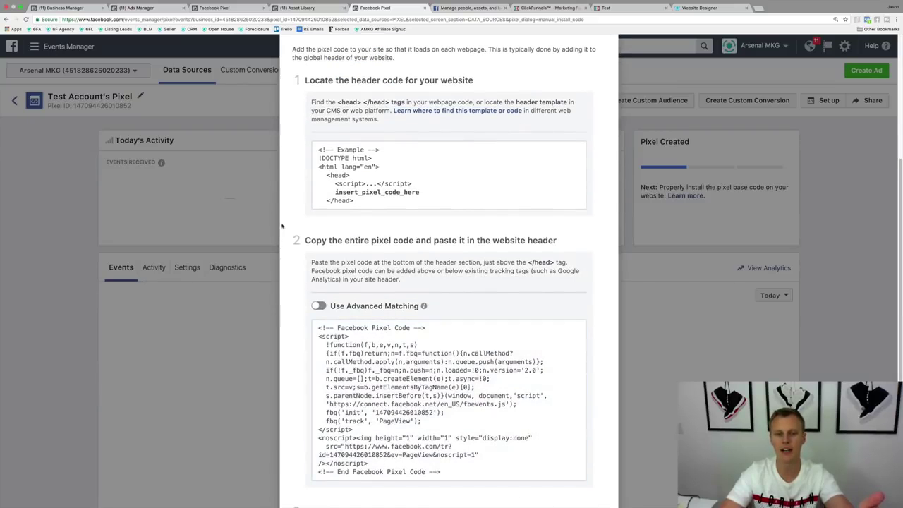
mouse_move(388, 394)
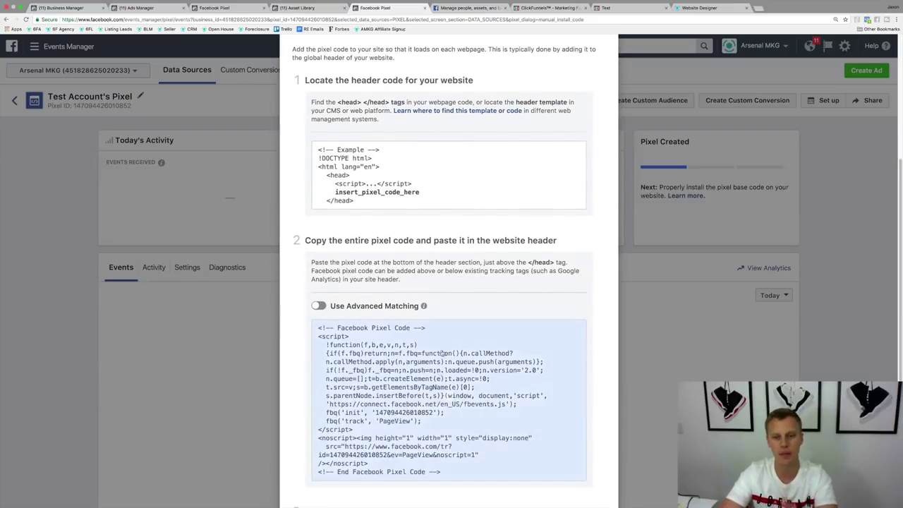
click(388, 394)
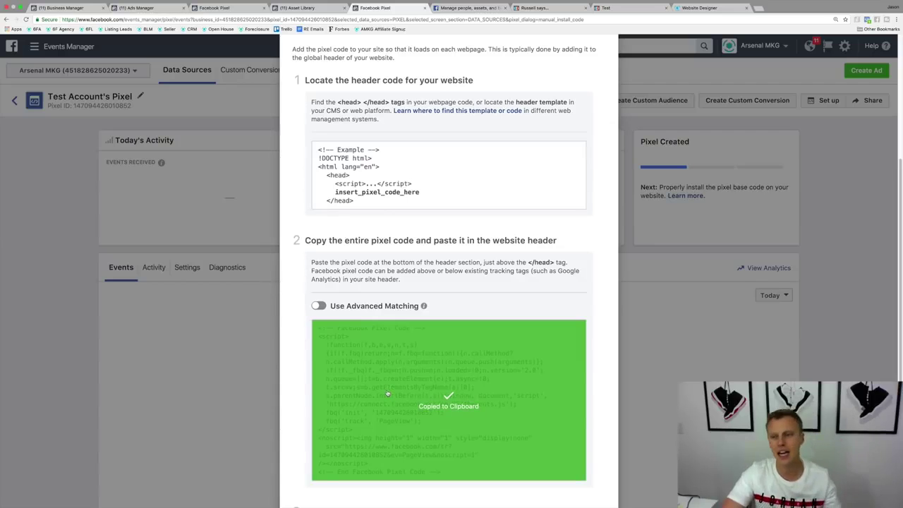